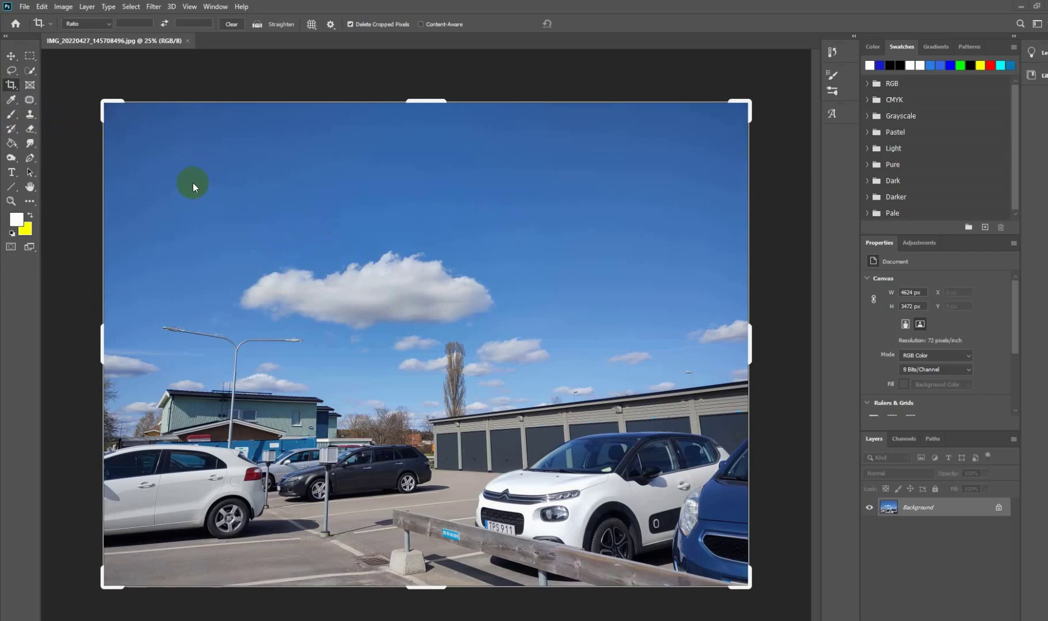
Step: Crop the photo around the large central cloud to about 2056 × 1276 px
drag(195, 204, 533, 383)
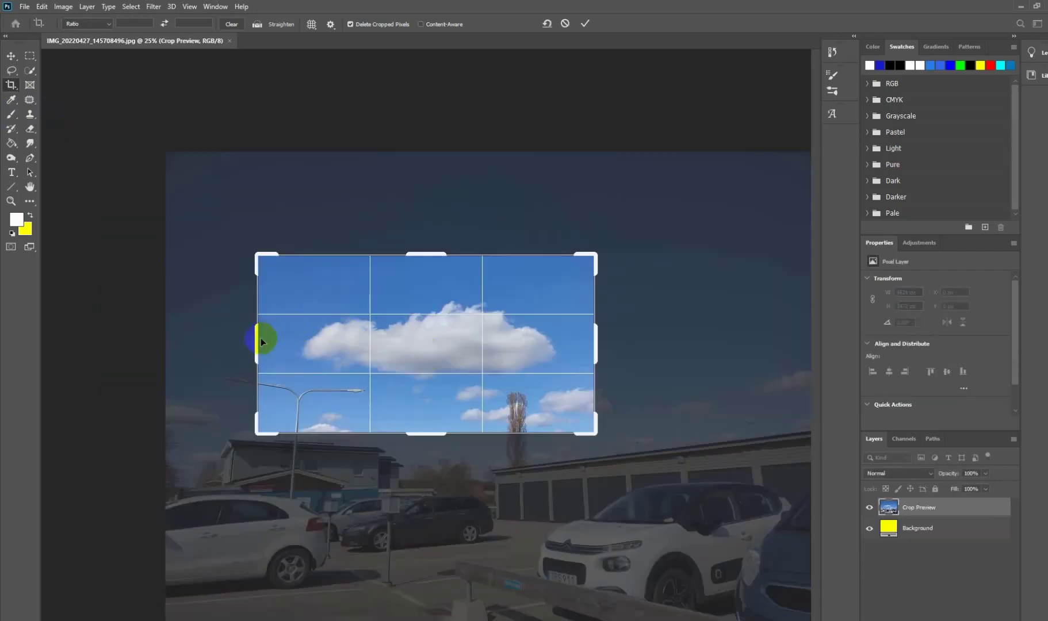
drag(258, 341, 294, 342)
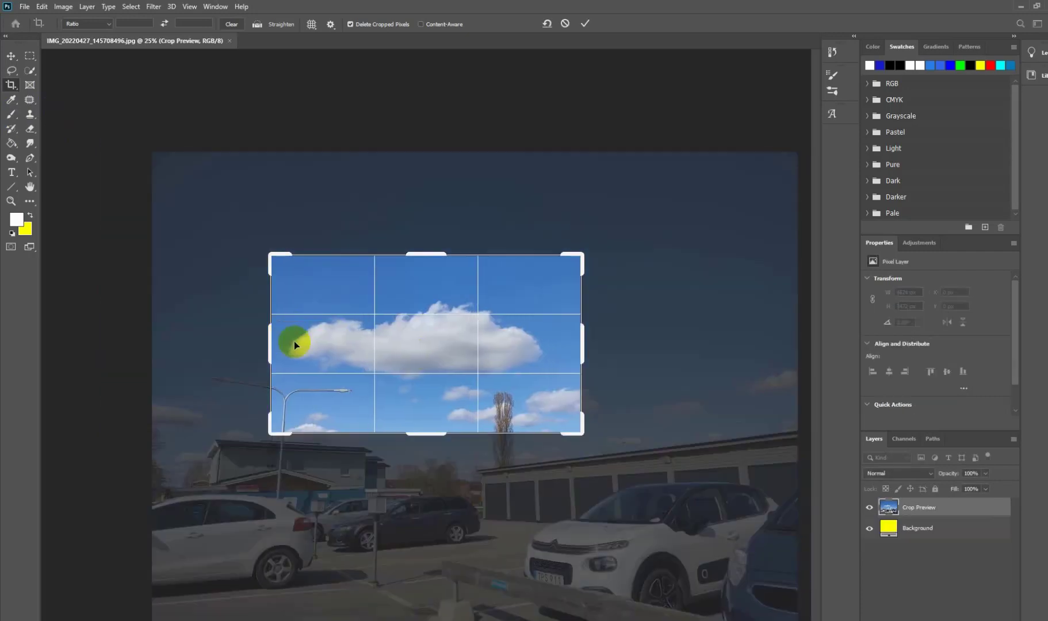
drag(581, 351, 557, 353)
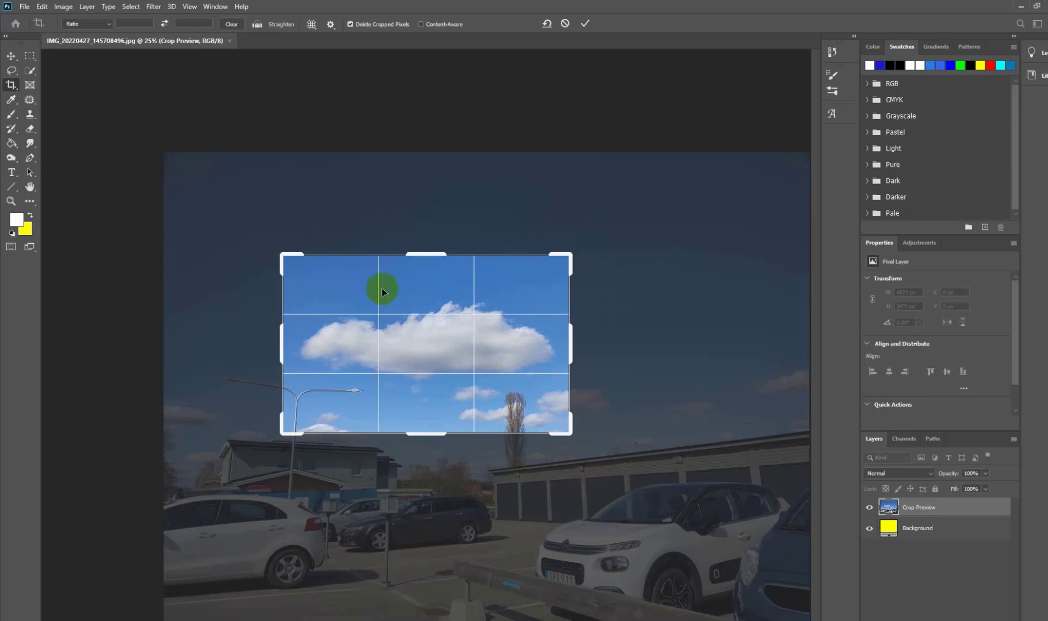
double_click(358, 285)
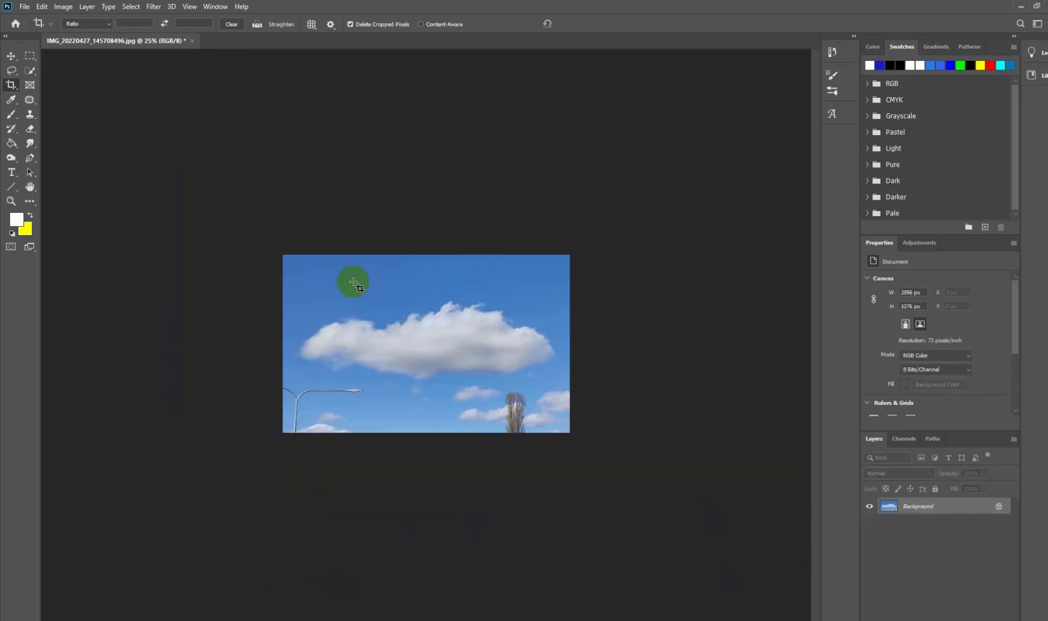
Step: Zoom in on the cropped cloud and check the image's pixel dimensions in the Image Size settings
click(12, 201)
drag(391, 334, 412, 367)
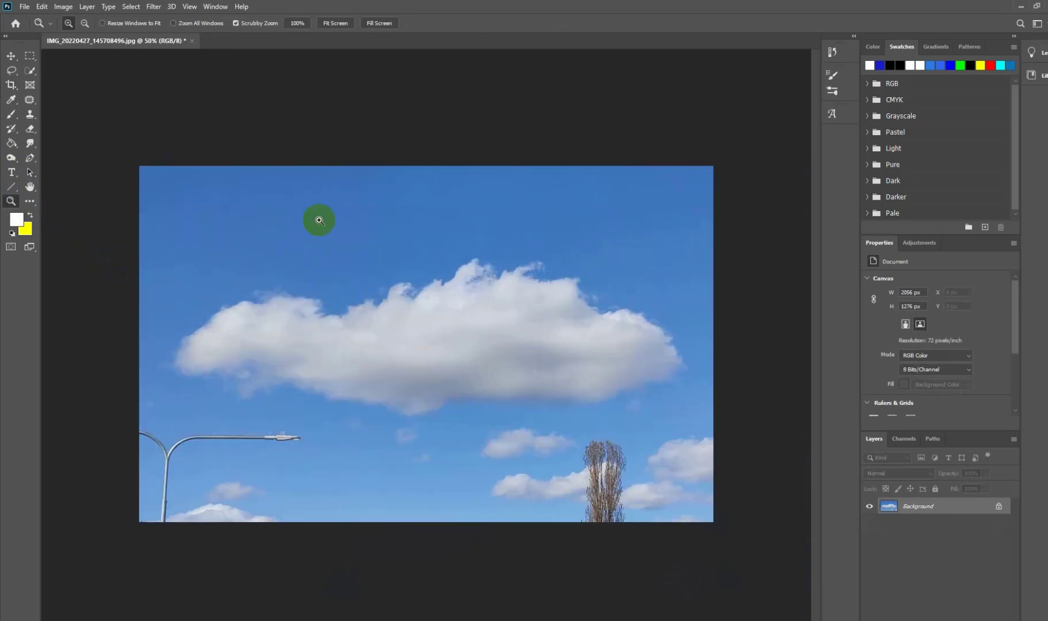
click(65, 8)
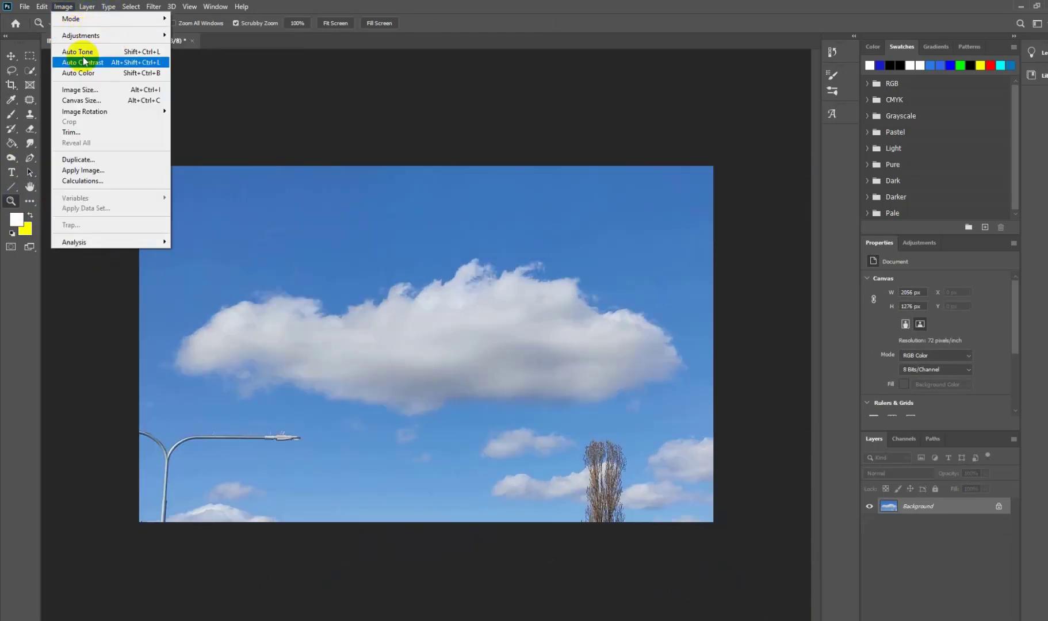
click(81, 90)
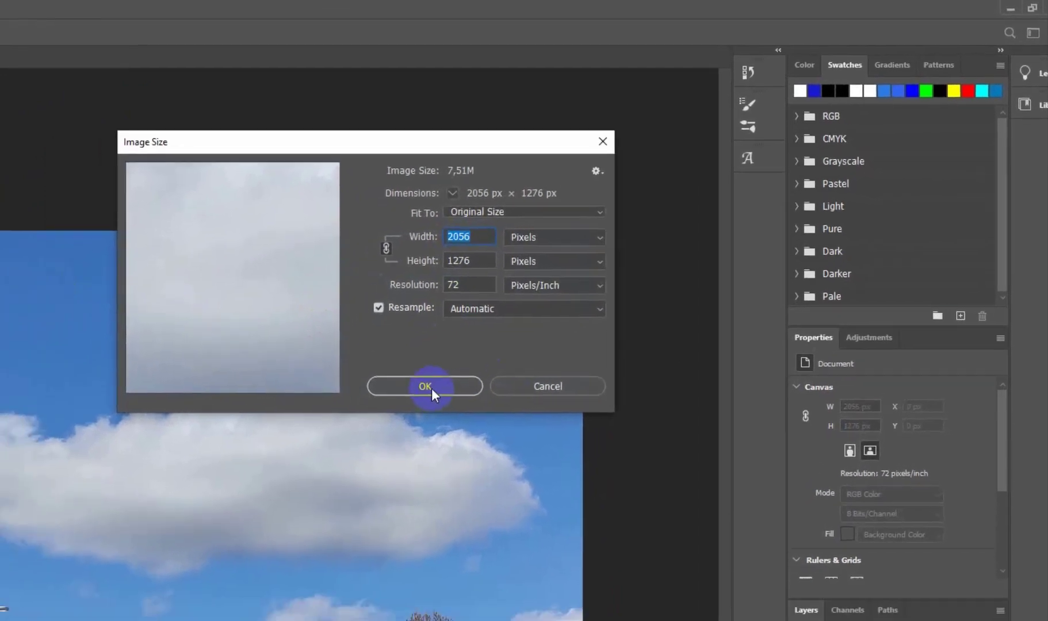
click(375, 417)
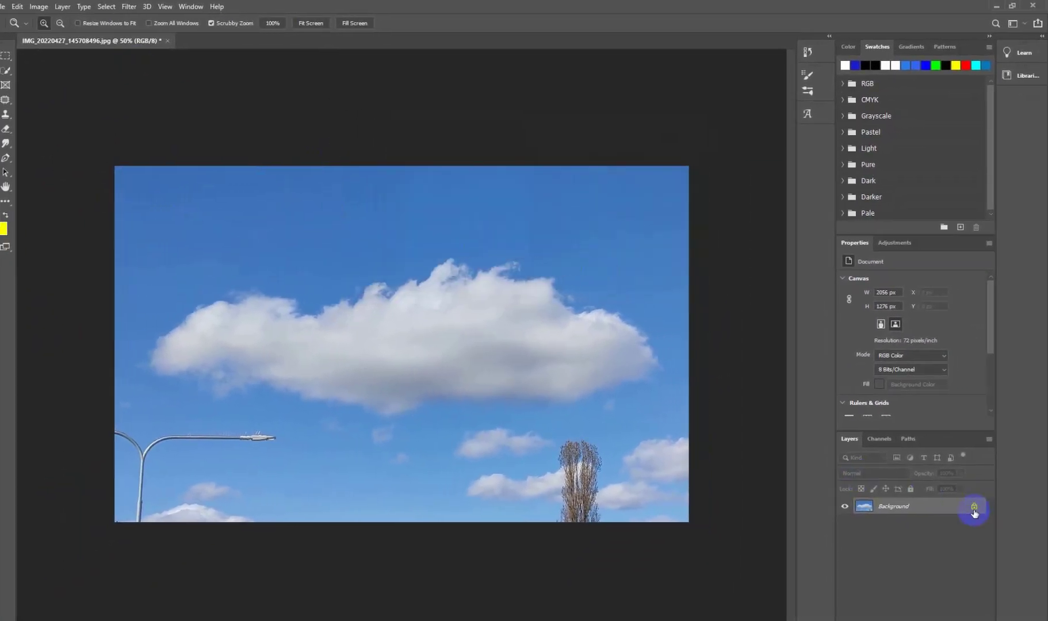
Step: Unlock the background layer and start a Black & White adjustment on it with Blues at -168%
click(974, 507)
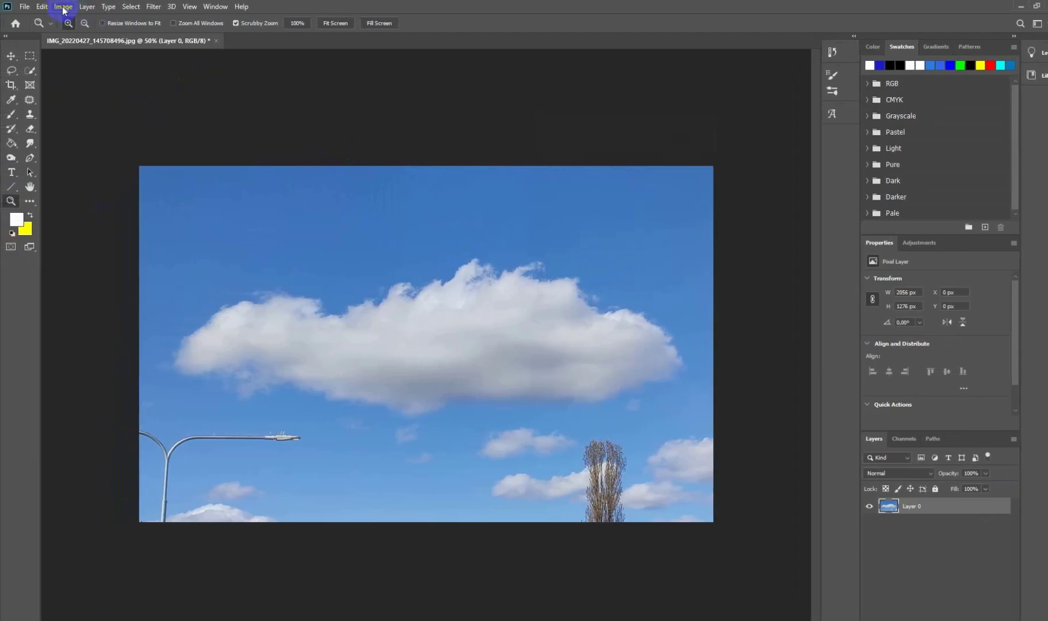
click(63, 7)
mouse_move(112, 35)
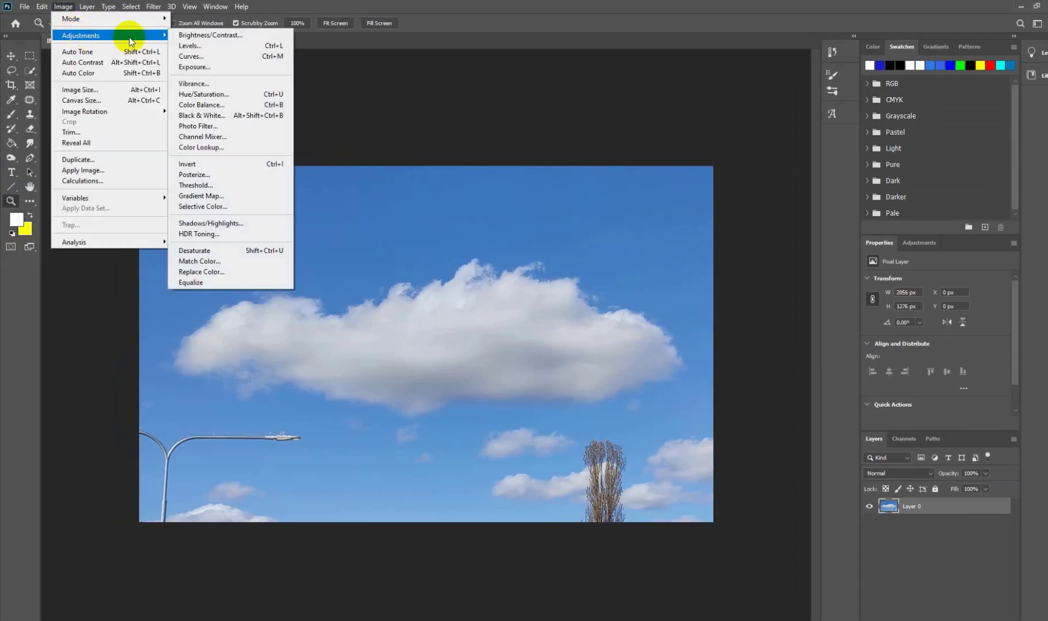
click(200, 118)
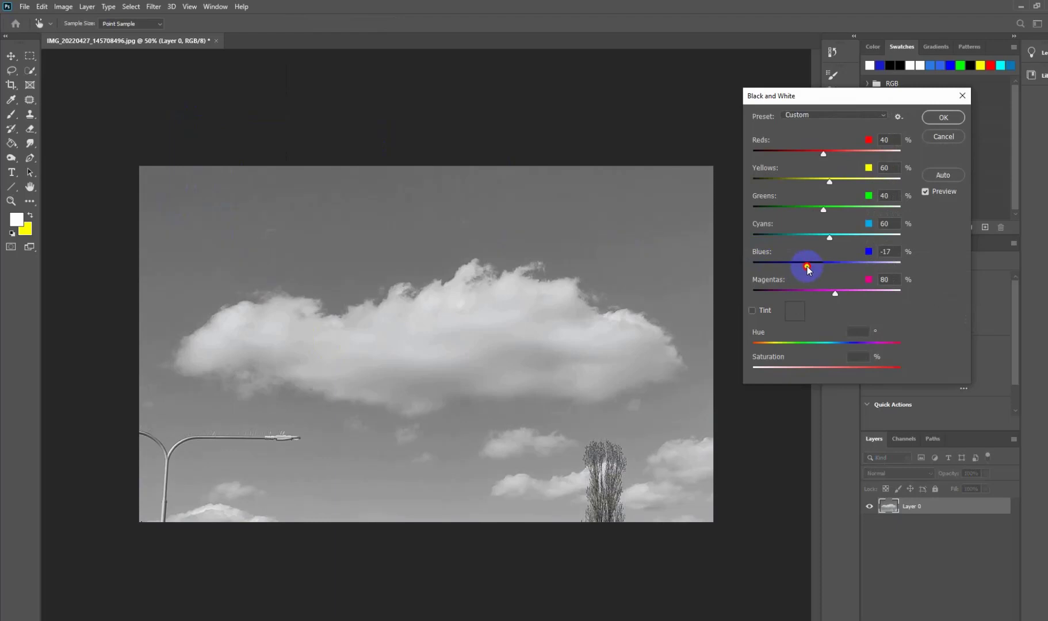
drag(769, 264, 762, 265)
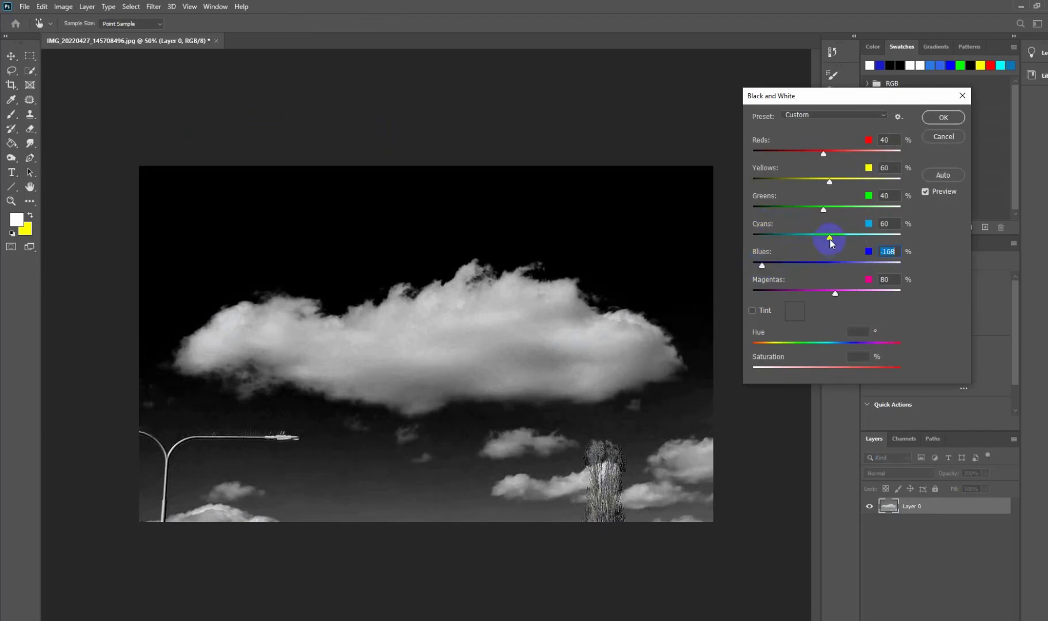
Step: Set Cyans to -34% in the Black & White adjustment and apply it to the cloud photo
drag(820, 242, 788, 242)
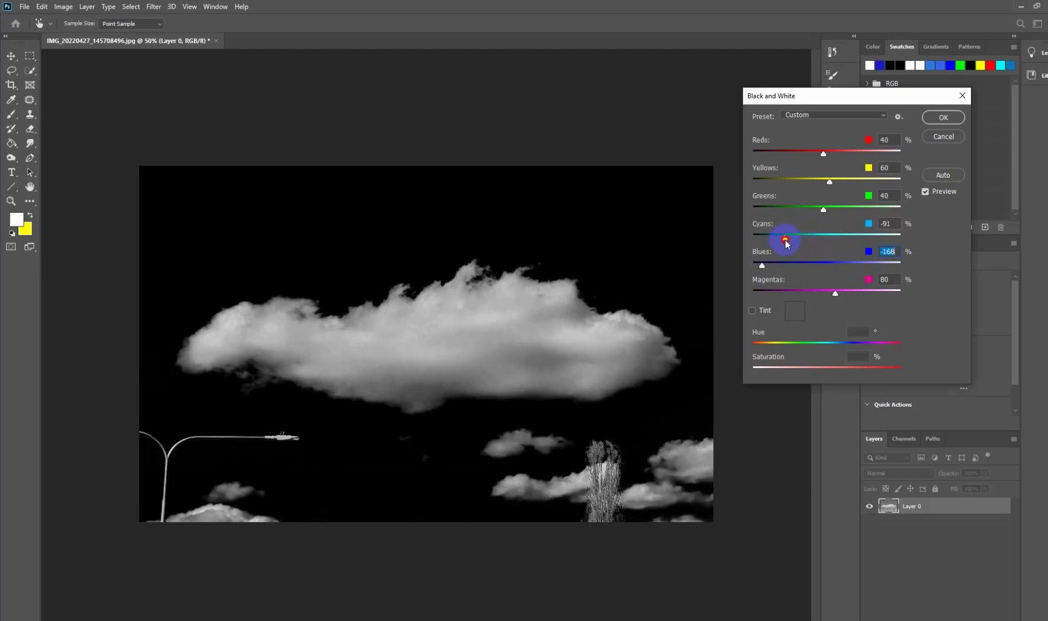
drag(787, 242, 834, 240)
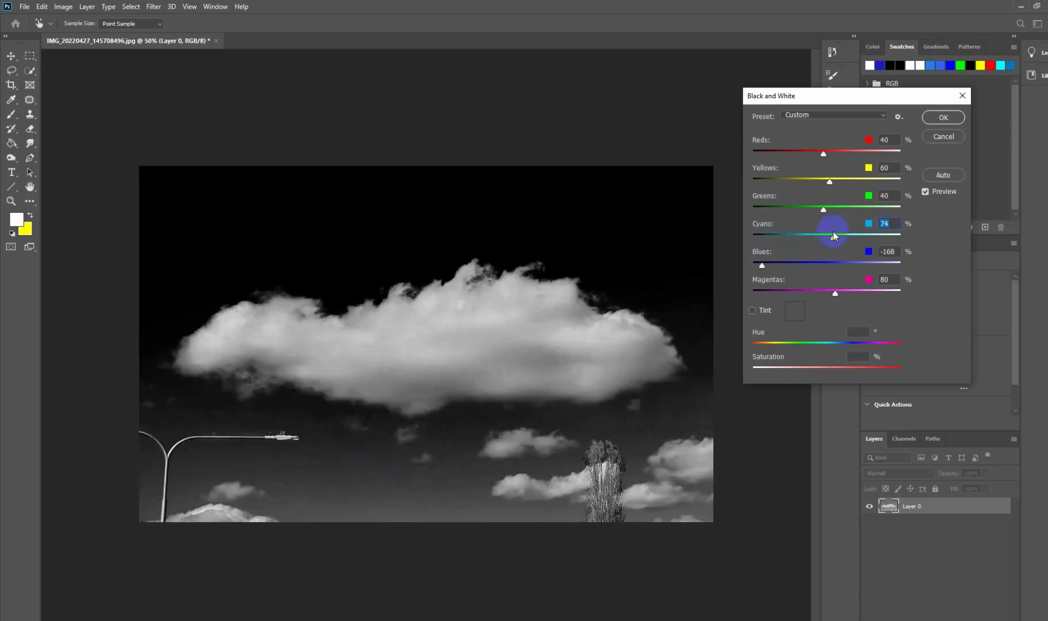
drag(832, 239, 805, 244)
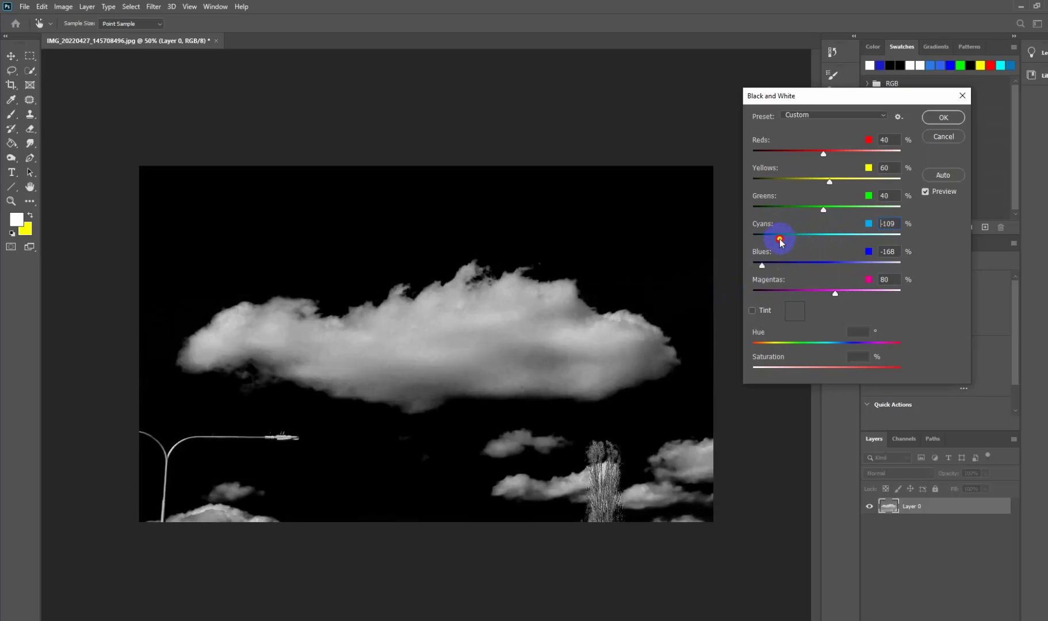
drag(791, 243, 794, 243)
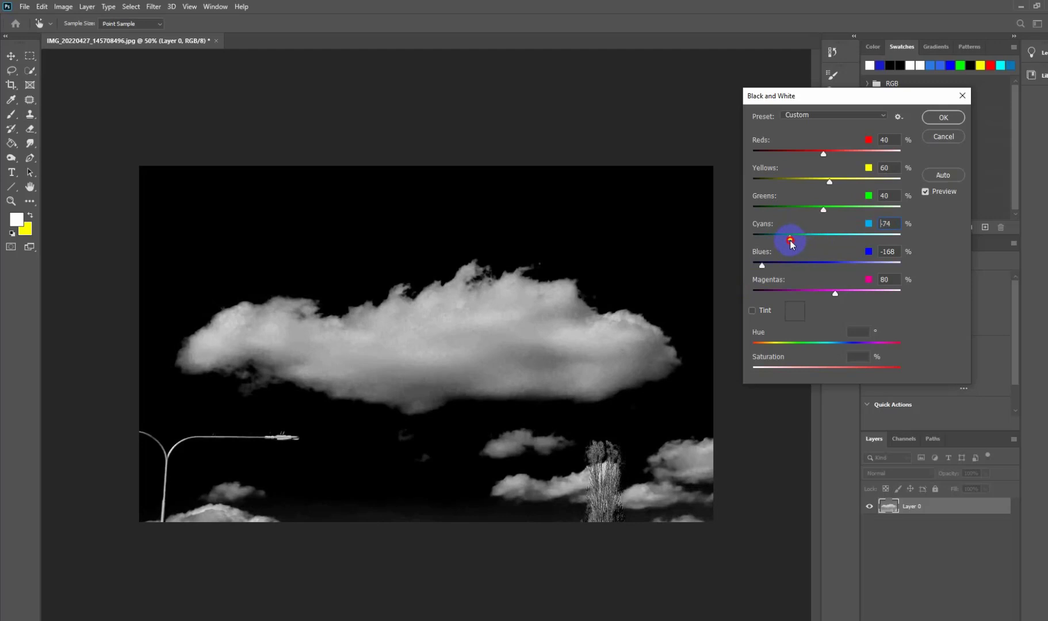
drag(799, 244, 804, 243)
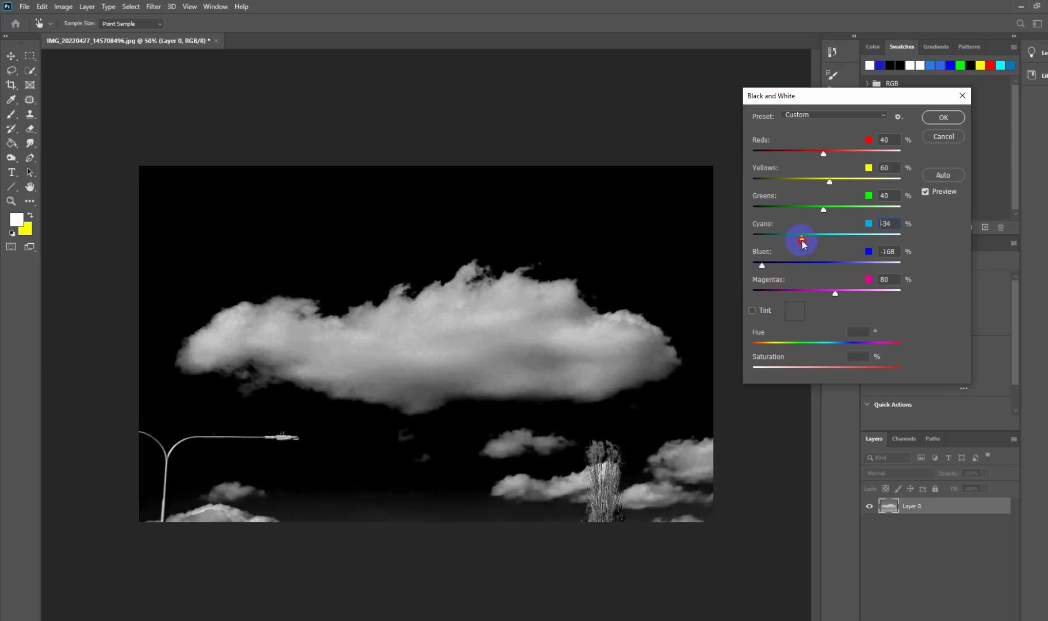
click(944, 117)
key(z)
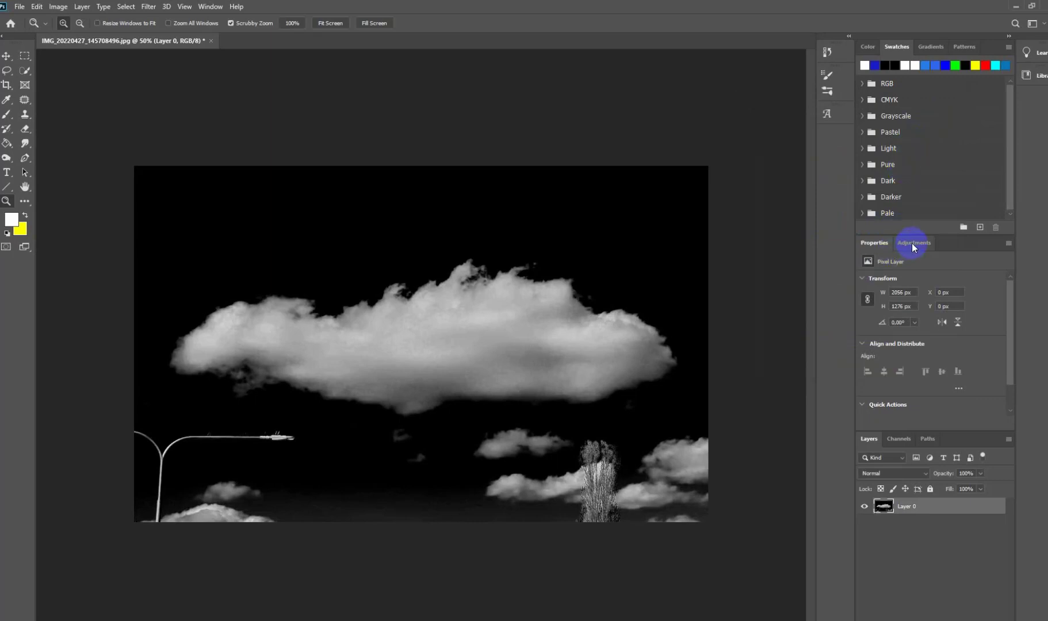
Step: Add a Brightness/Contrast adjustment layer above the cloud photo with Brightness at 46
click(912, 243)
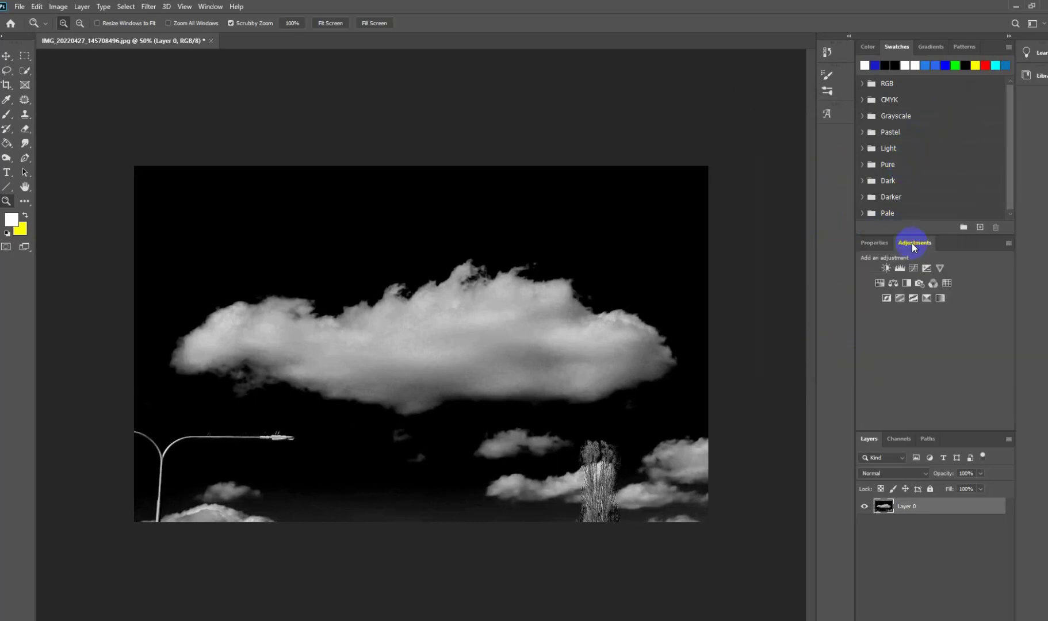
click(886, 269)
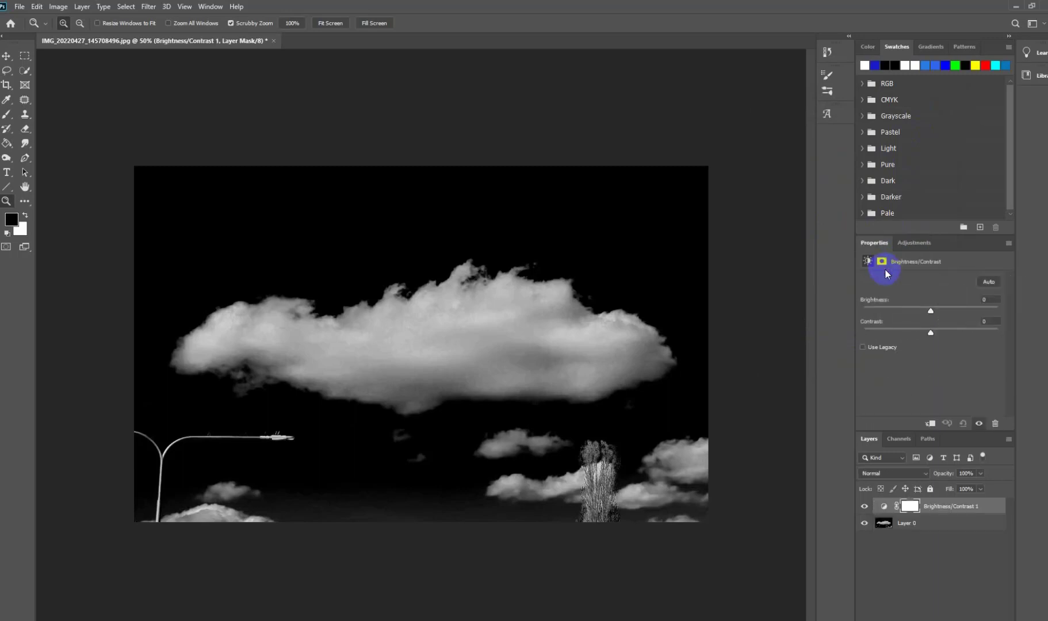
drag(929, 312, 939, 313)
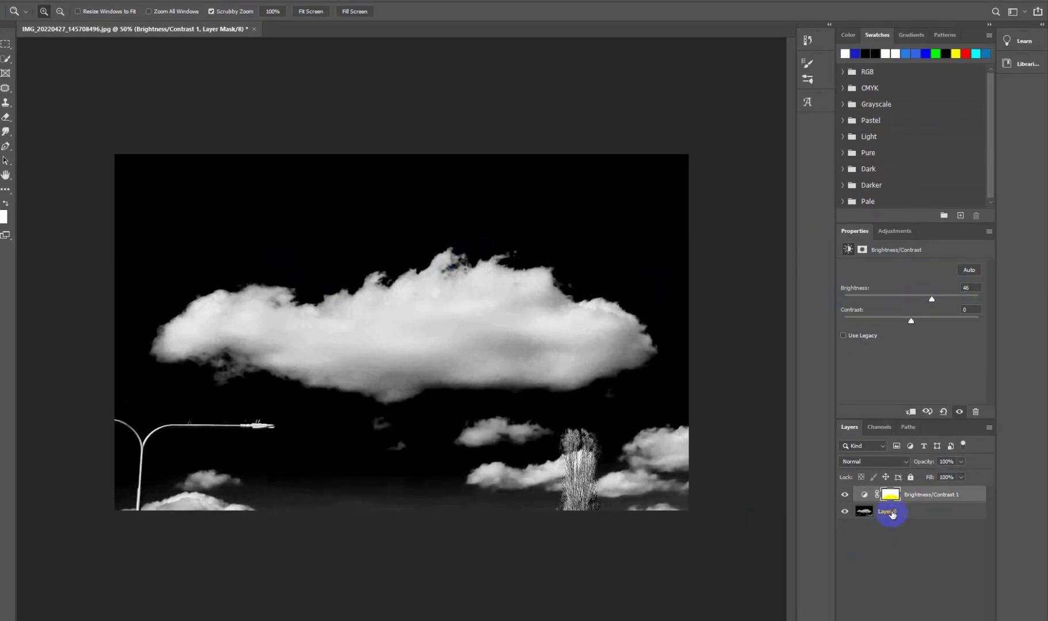
Step: Merge the Brightness/Contrast adjustment layer with the cloud layer
click(891, 513)
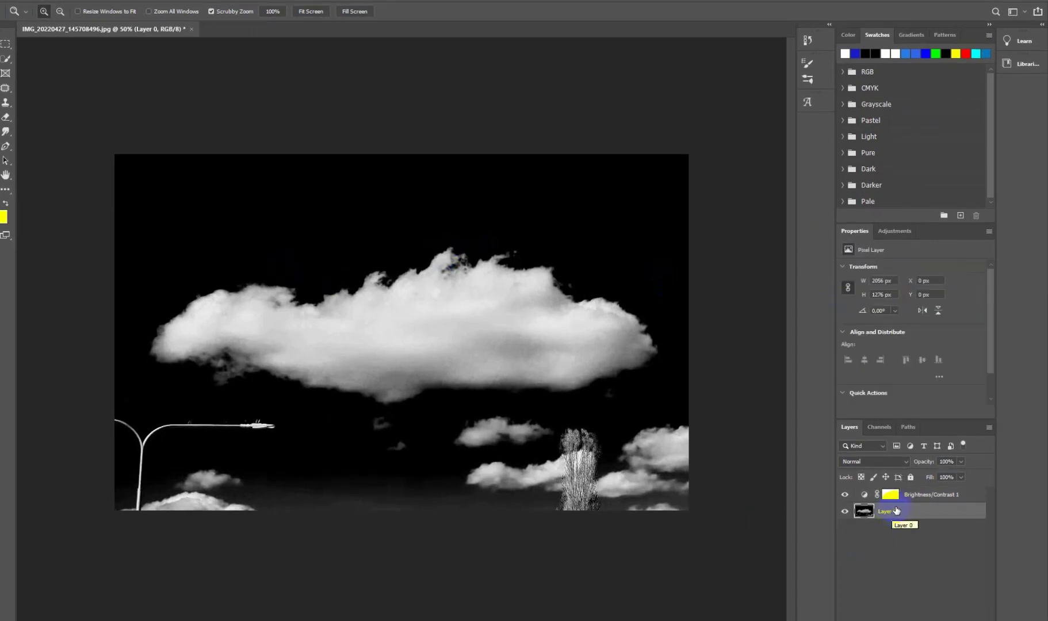
shift+click(908, 498)
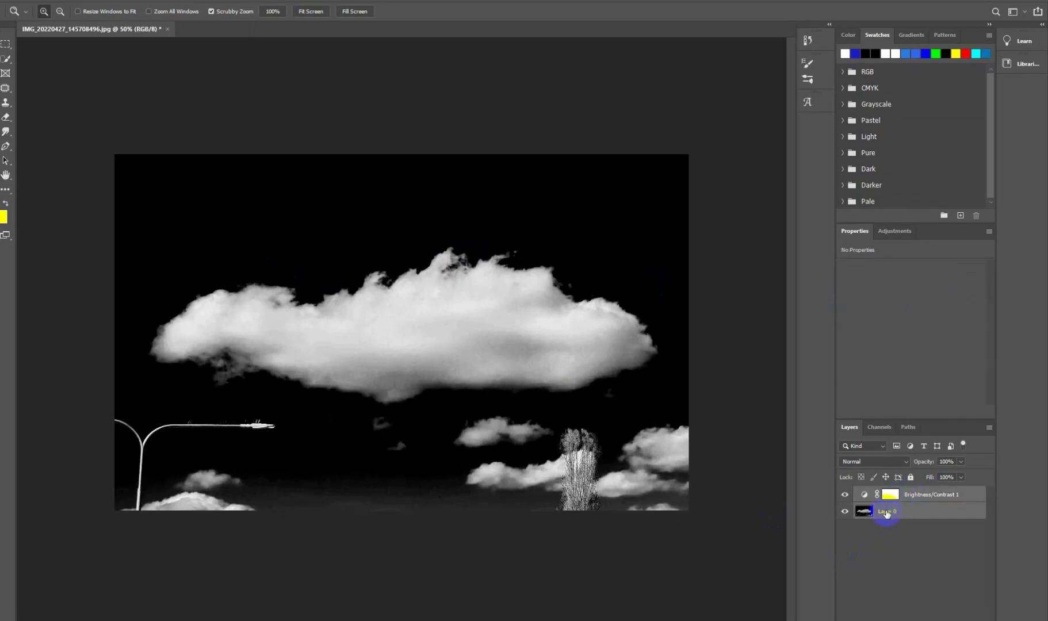
right_click(886, 513)
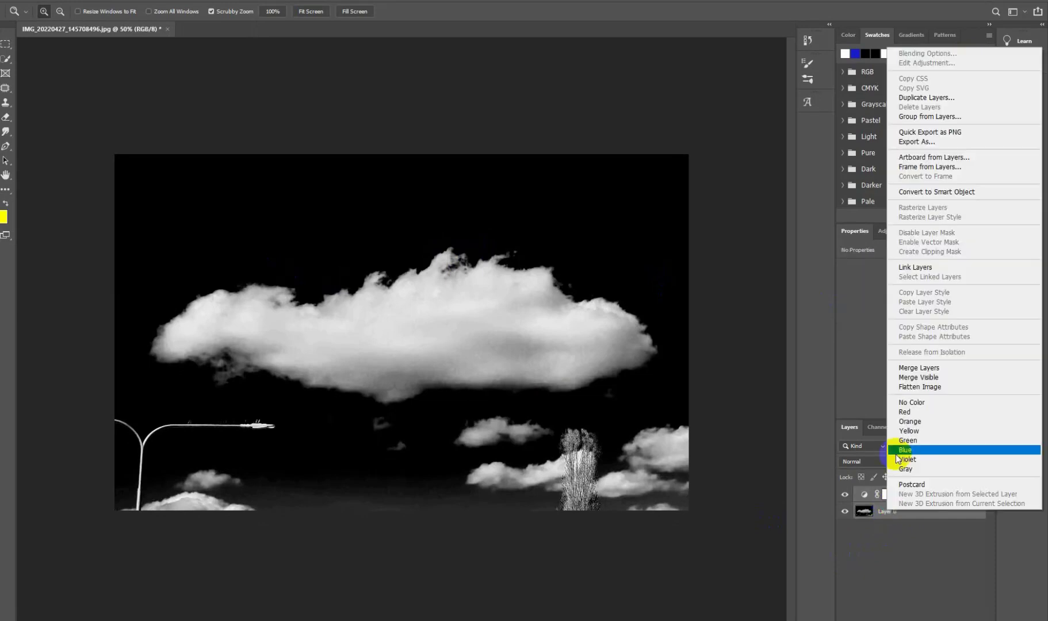
click(917, 368)
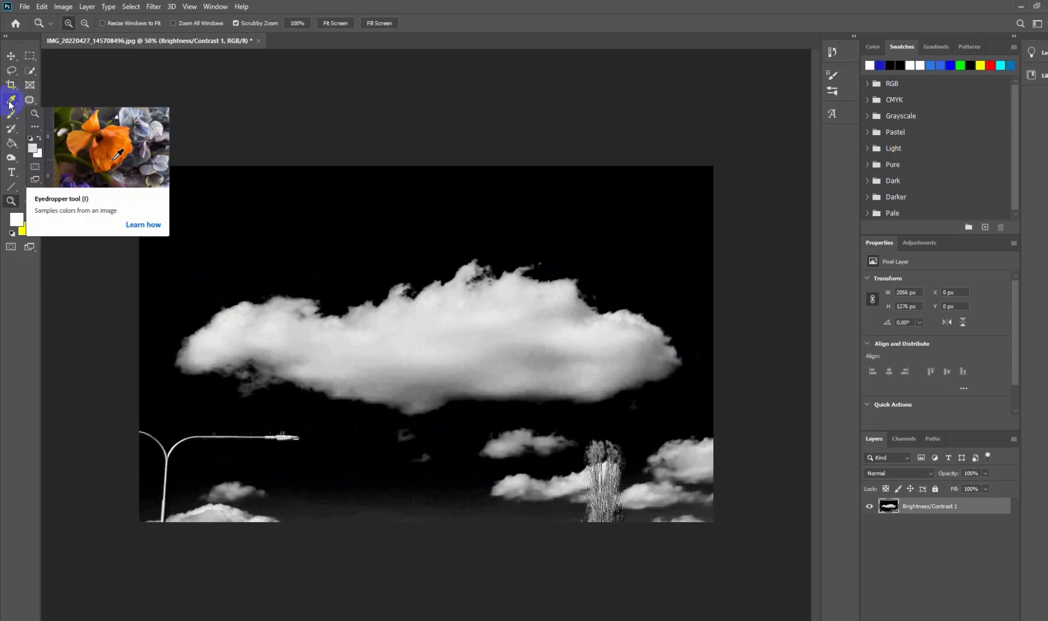
Step: Sample black from the sky as the foreground colour and set up a Soft Round brush at 306 px
click(10, 102)
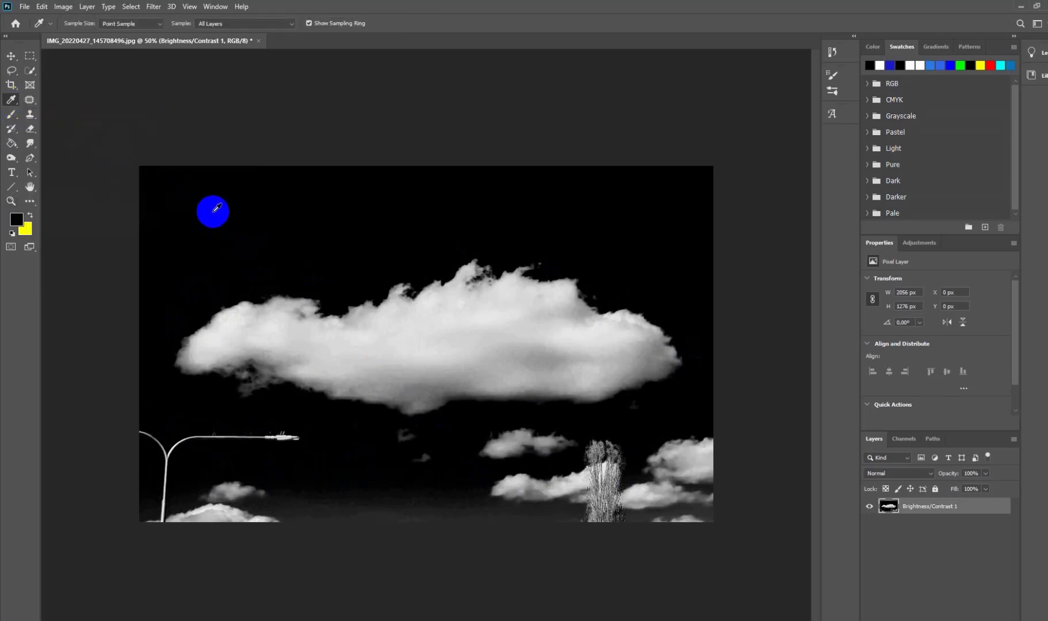
click(9, 118)
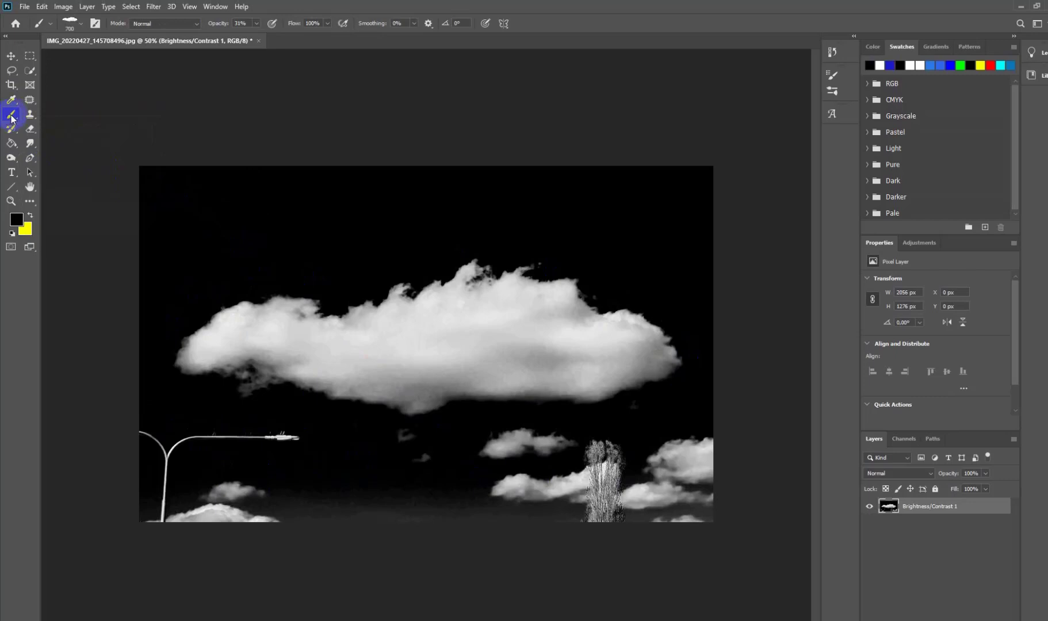
click(81, 26)
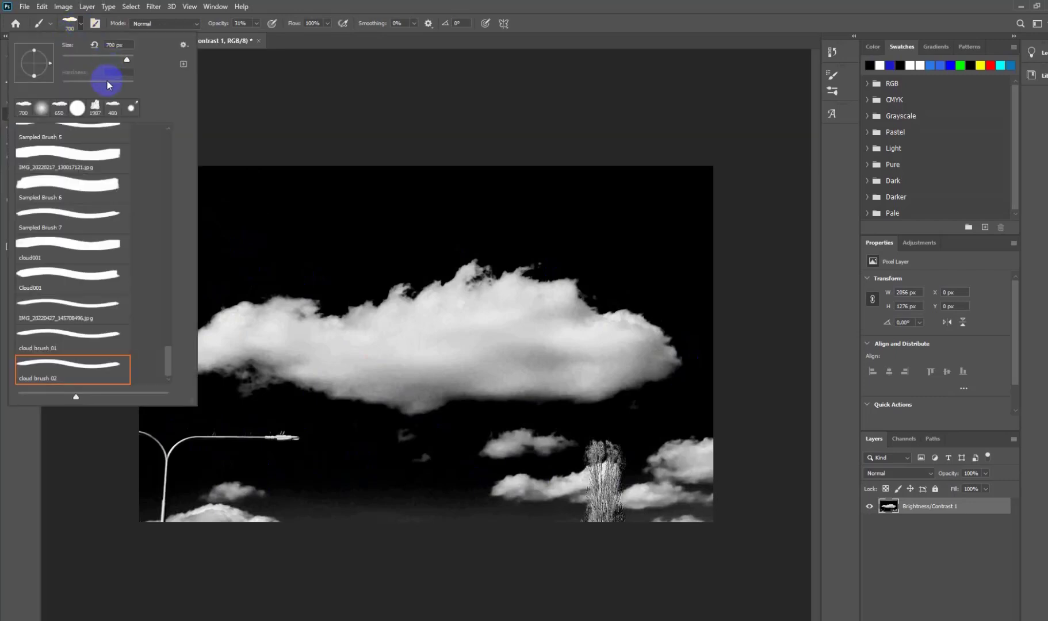
mouse_move(167, 360)
mouse_down()
mouse_move(180, 170)
mouse_move(169, 133)
mouse_up()
click(72, 178)
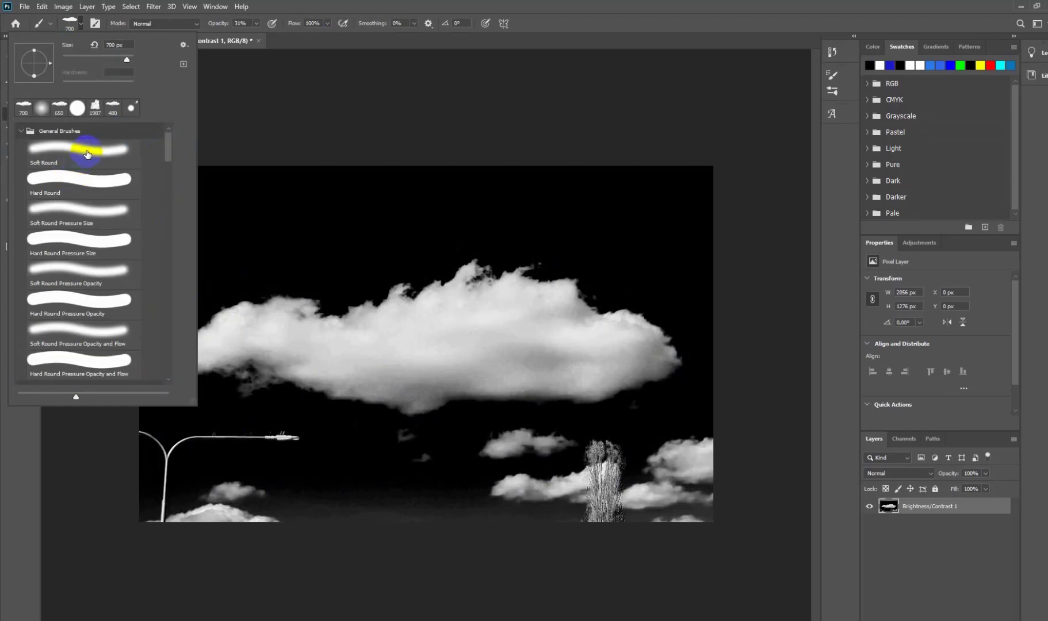
click(74, 179)
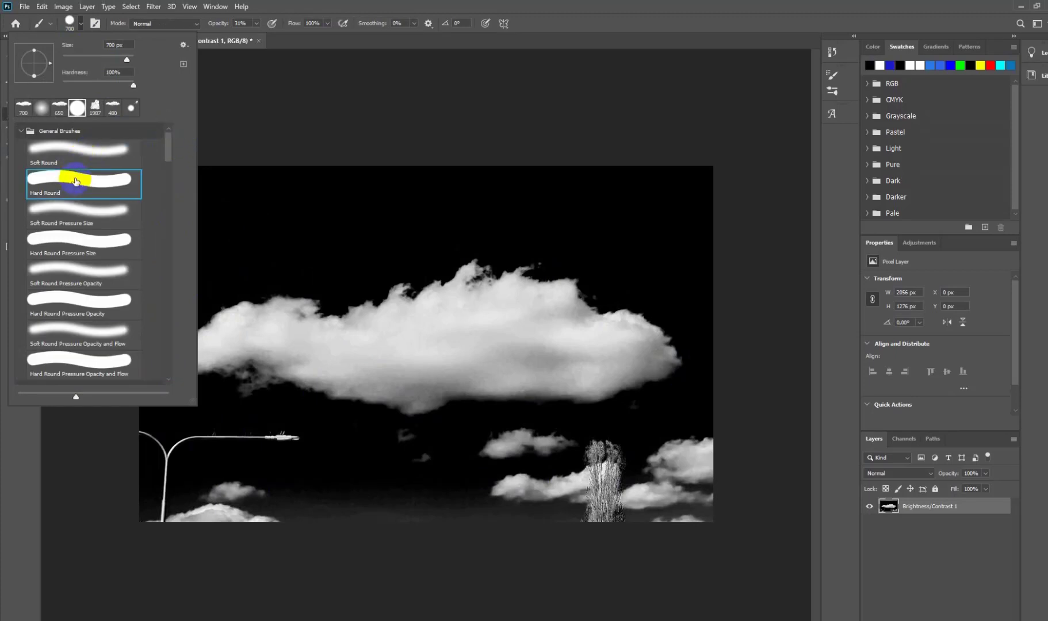
click(87, 151)
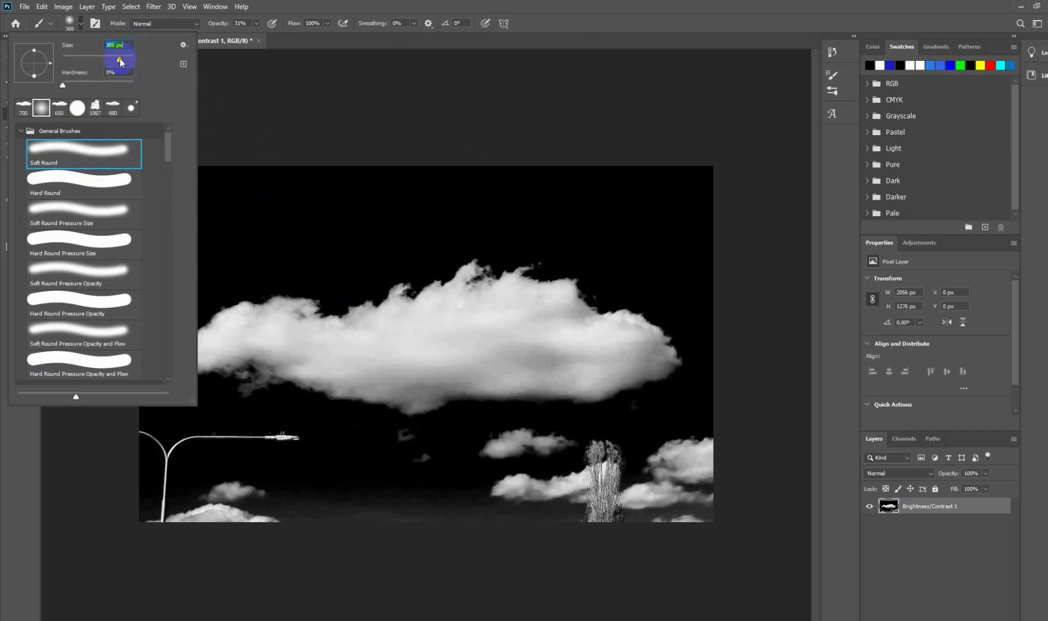
click(594, 4)
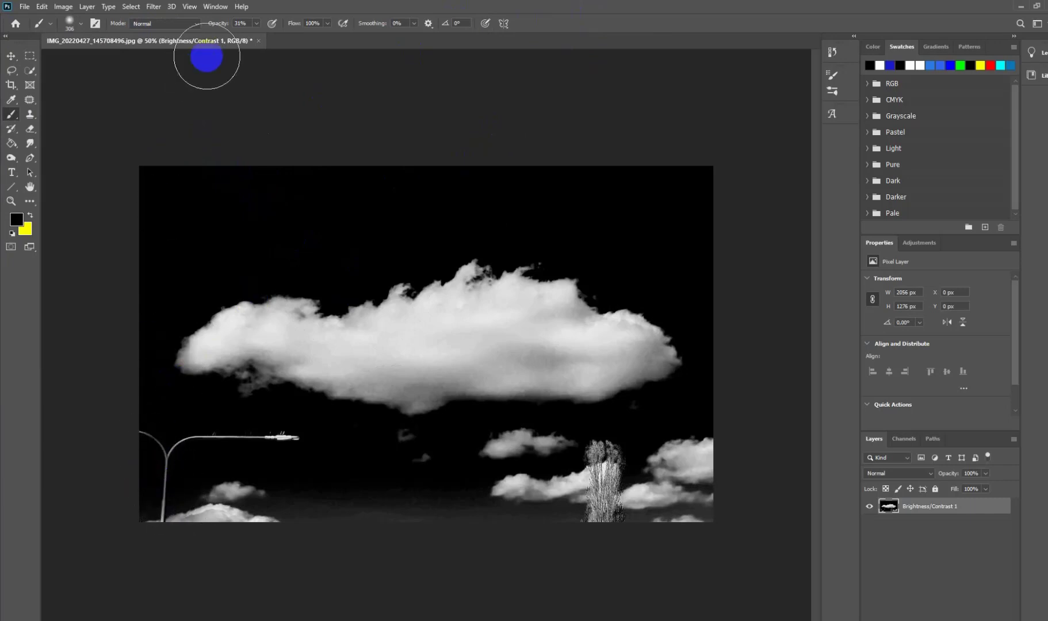
Step: Set the brush opacity to 100% and paint black over the street lamp, the tree and the clouds along the image's lower edge
click(256, 23)
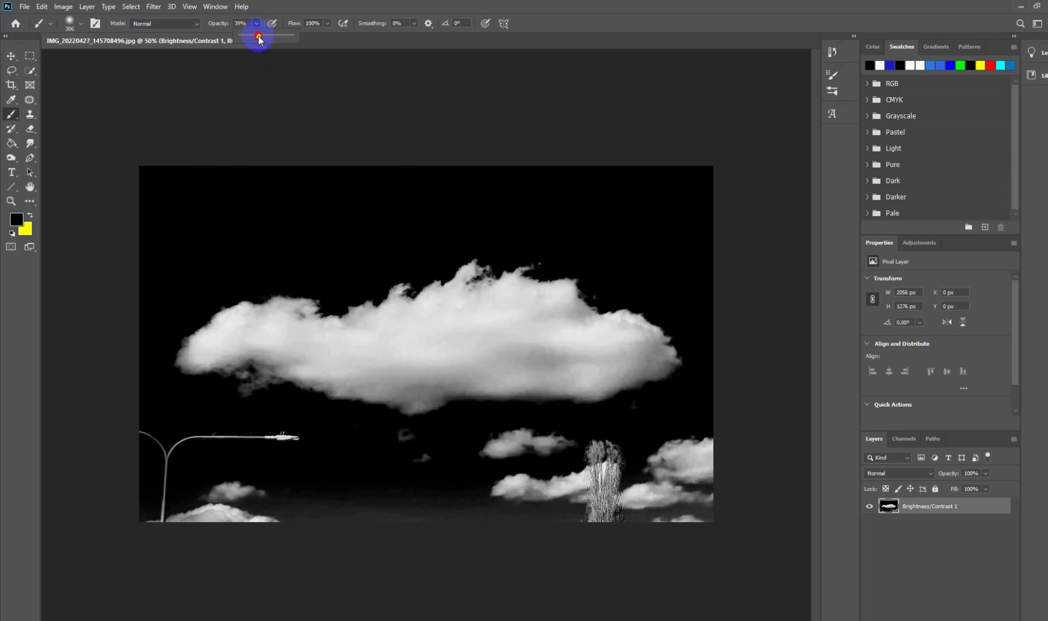
drag(258, 39, 330, 42)
mouse_move(168, 485)
mouse_down()
mouse_move(133, 436)
mouse_move(134, 501)
mouse_move(152, 511)
mouse_move(255, 512)
mouse_move(137, 513)
mouse_move(287, 524)
mouse_move(318, 510)
mouse_move(291, 493)
mouse_move(300, 466)
mouse_move(277, 451)
mouse_move(195, 452)
mouse_move(289, 449)
mouse_up()
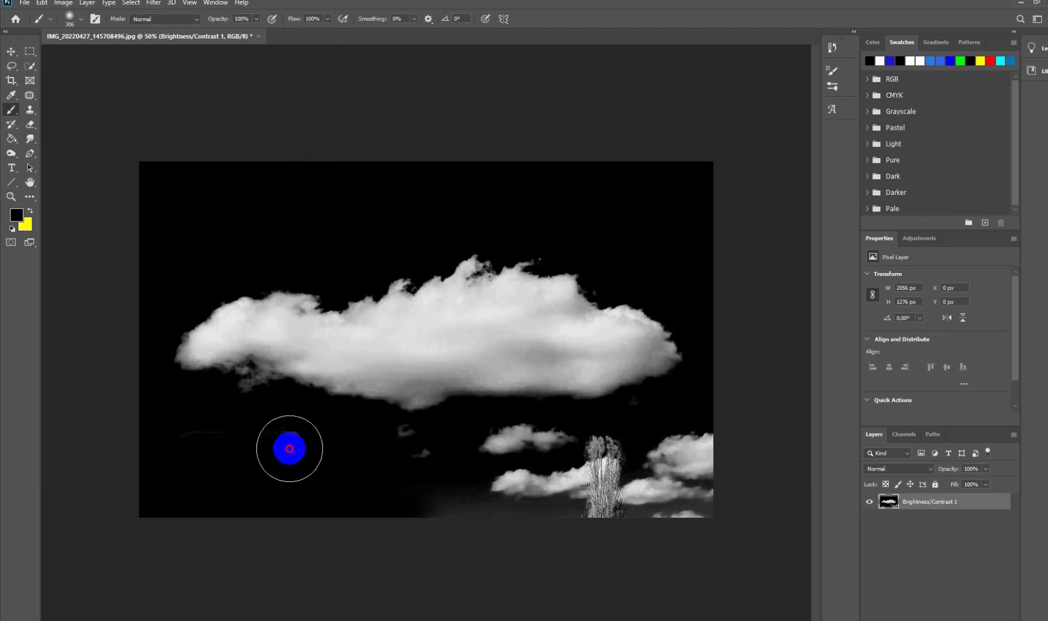
mouse_move(290, 448)
mouse_down()
mouse_move(183, 446)
mouse_move(276, 450)
mouse_move(442, 500)
mouse_move(505, 429)
mouse_move(489, 491)
mouse_move(560, 496)
mouse_move(496, 497)
mouse_move(571, 498)
mouse_move(608, 479)
mouse_move(620, 449)
mouse_move(603, 475)
mouse_move(561, 494)
mouse_move(676, 494)
mouse_move(681, 510)
mouse_move(677, 492)
mouse_move(739, 453)
mouse_move(689, 444)
mouse_move(721, 447)
mouse_move(641, 511)
mouse_move(409, 512)
mouse_move(187, 489)
mouse_move(233, 492)
mouse_move(232, 483)
mouse_move(138, 463)
mouse_move(129, 409)
mouse_move(154, 457)
mouse_move(258, 470)
mouse_move(308, 451)
mouse_move(202, 436)
mouse_move(252, 494)
mouse_move(380, 517)
mouse_move(585, 526)
mouse_move(735, 513)
mouse_move(719, 184)
mouse_move(701, 171)
mouse_move(506, 155)
mouse_move(131, 165)
mouse_move(217, 168)
mouse_move(145, 168)
mouse_move(121, 470)
mouse_move(126, 486)
mouse_move(297, 517)
mouse_move(739, 510)
mouse_move(202, 252)
mouse_move(204, 269)
mouse_move(234, 298)
mouse_up()
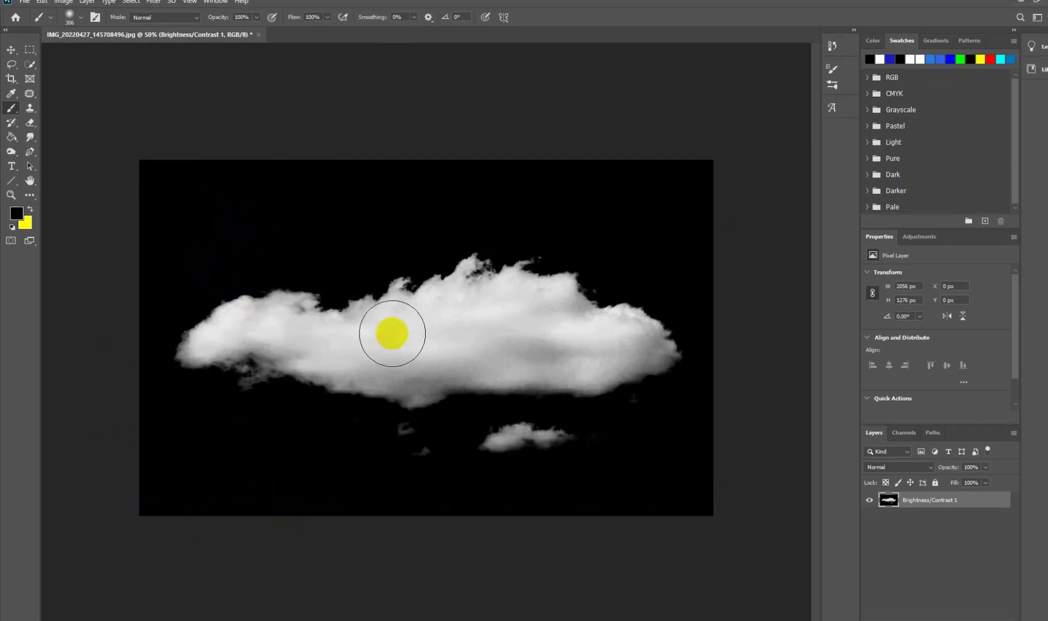
Step: Invert the cloud image so the cloud is dark on a white background
mouse_move(286, 250)
mouse_down()
mouse_move(92, 125)
mouse_move(75, 47)
mouse_up()
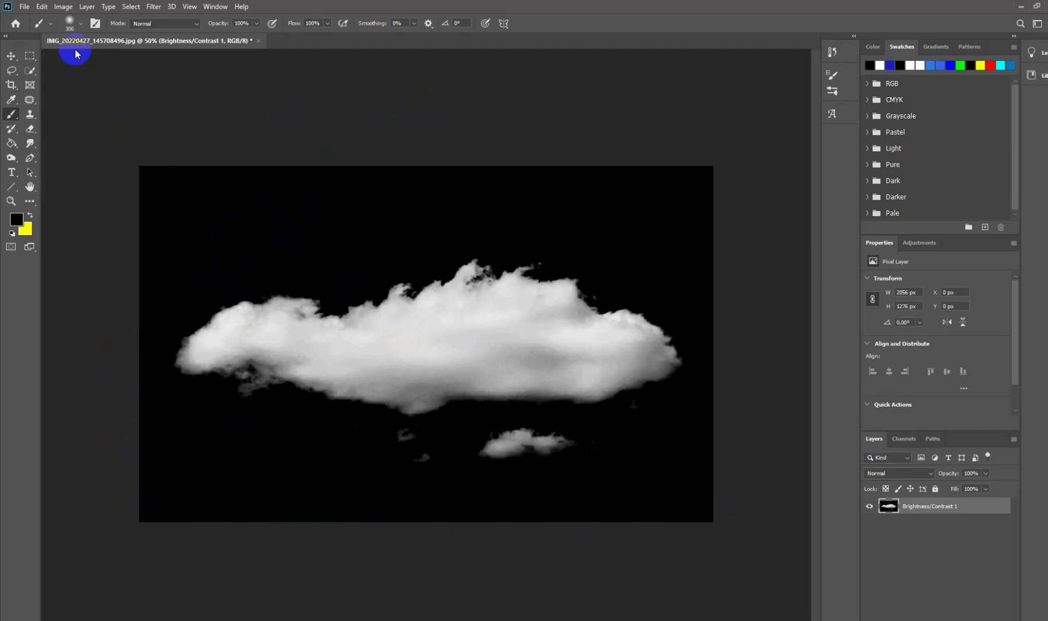
click(64, 7)
mouse_move(77, 41)
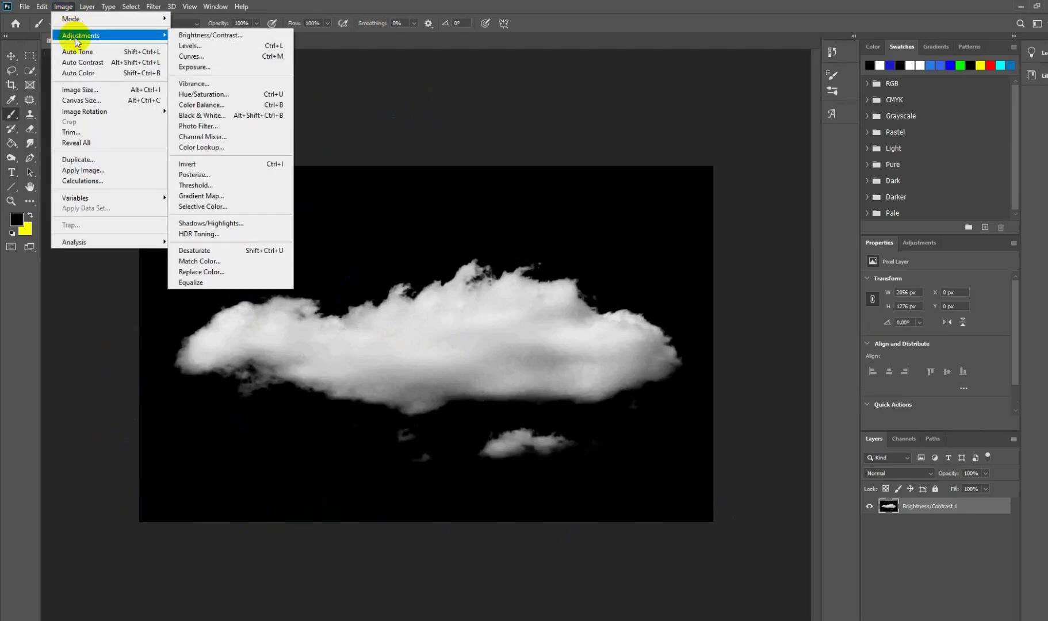
click(188, 166)
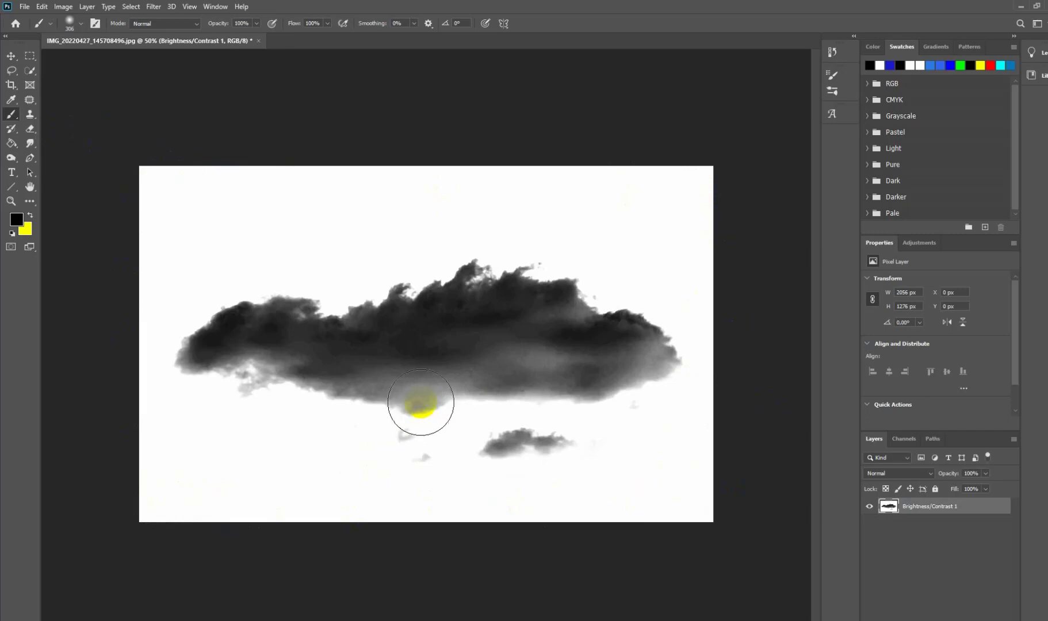
Step: Define the inverted cloud image as a brush preset named "cloud brush 04"
click(42, 8)
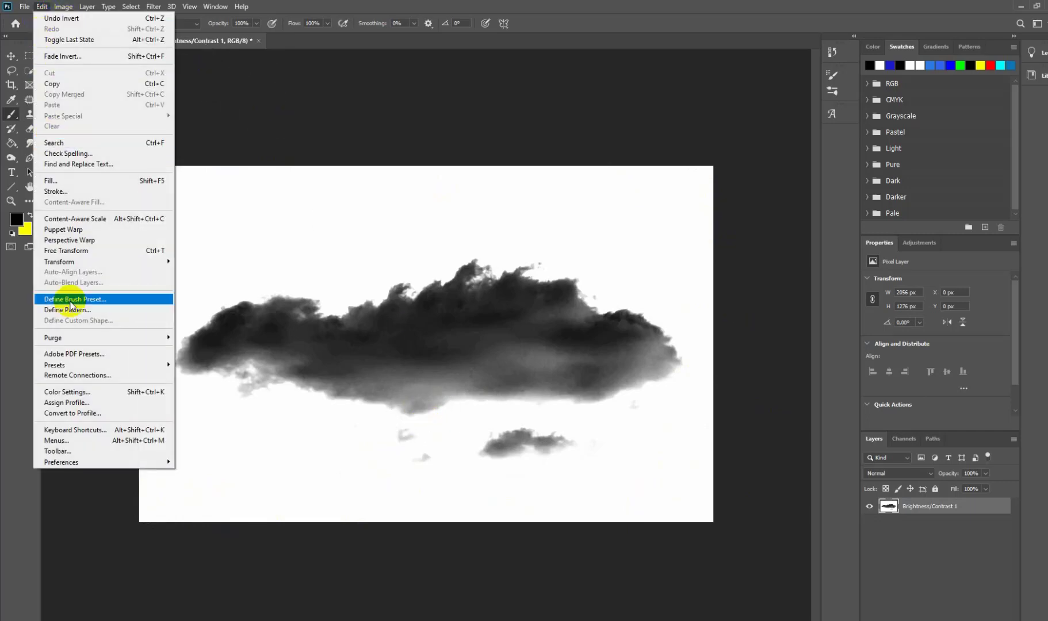
click(71, 300)
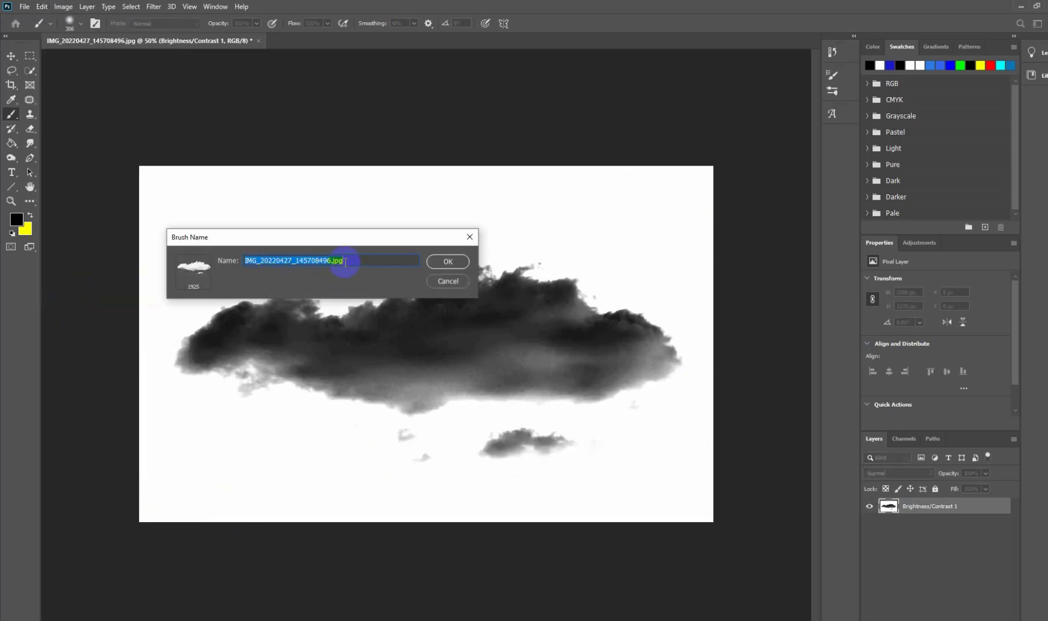
text(c)
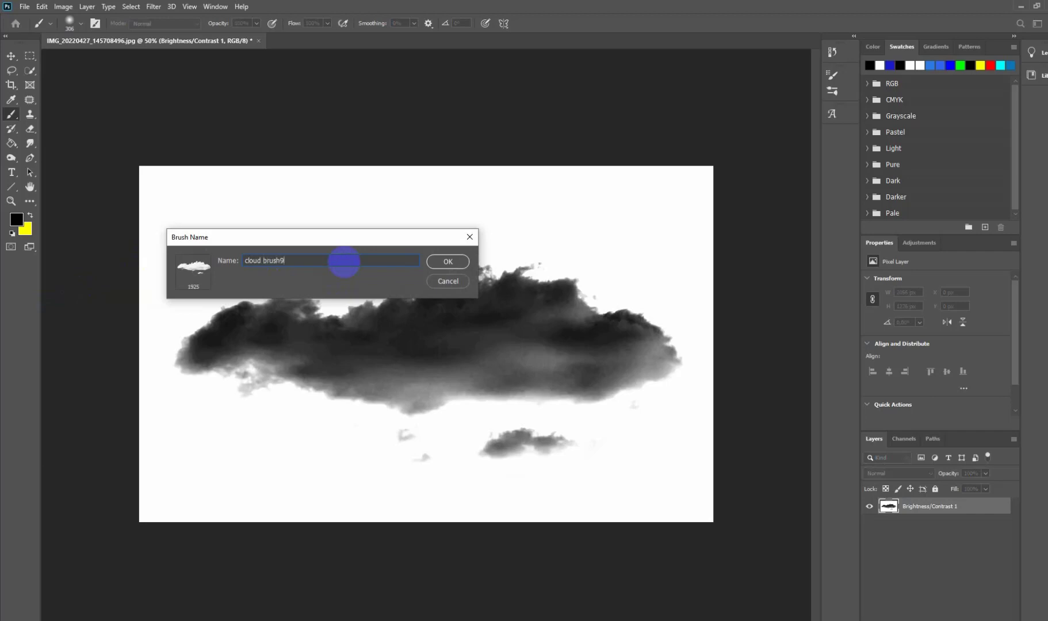
text(loud brush 04)
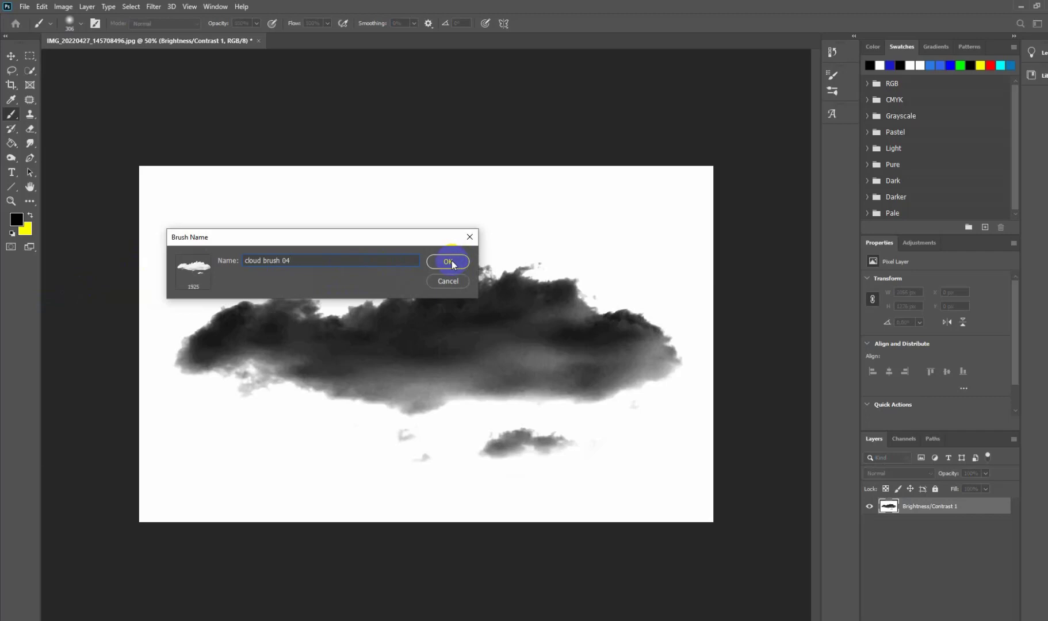
click(451, 260)
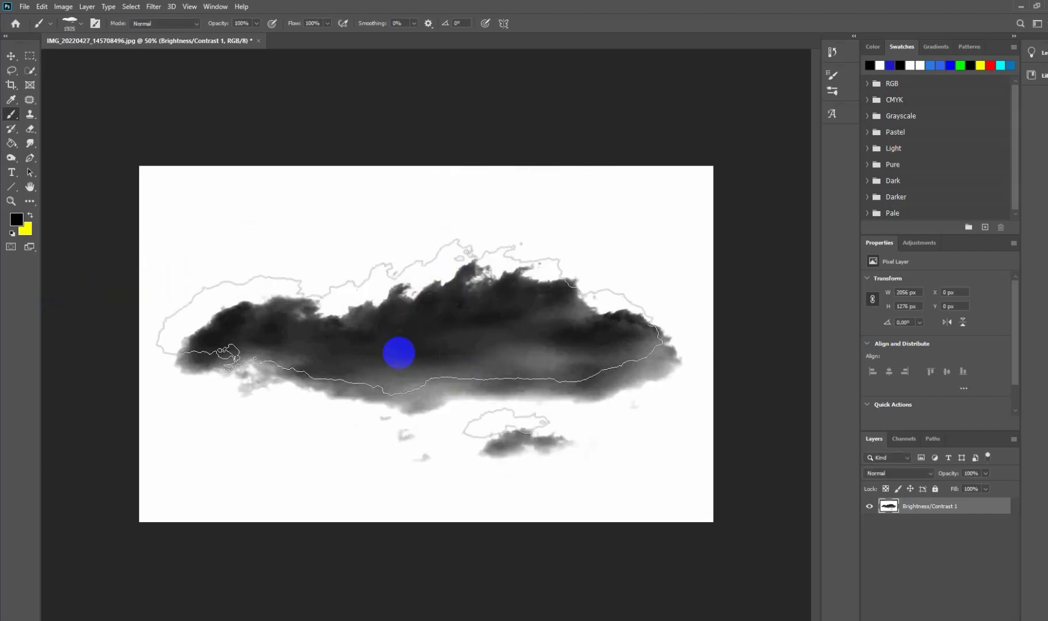
click(452, 300)
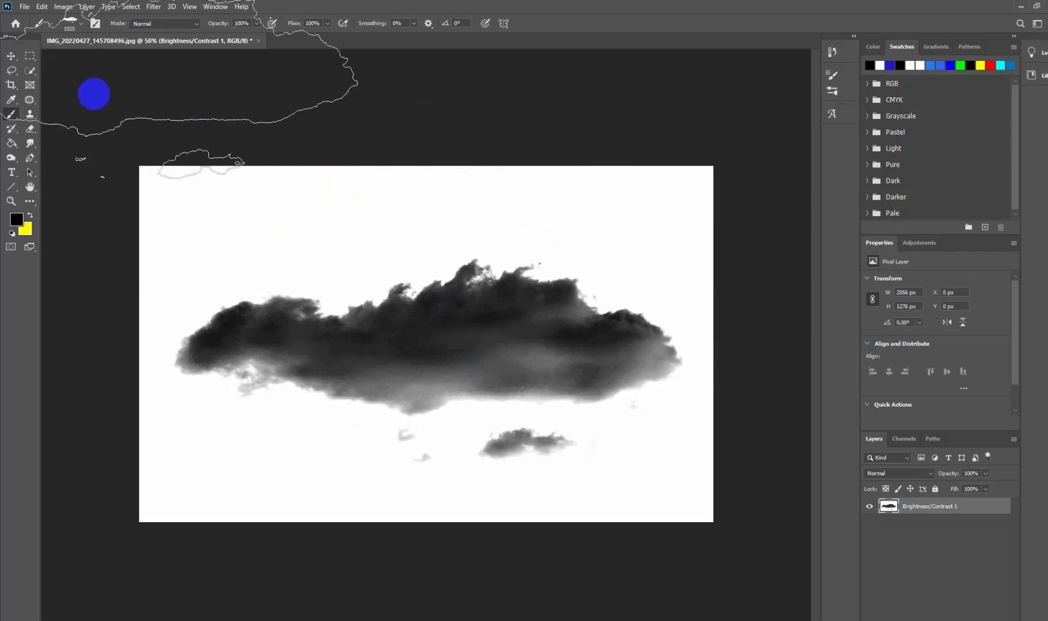
Step: Create a new 800 x 1080 px document at 72 ppi in CMYK Color with a white background
click(25, 7)
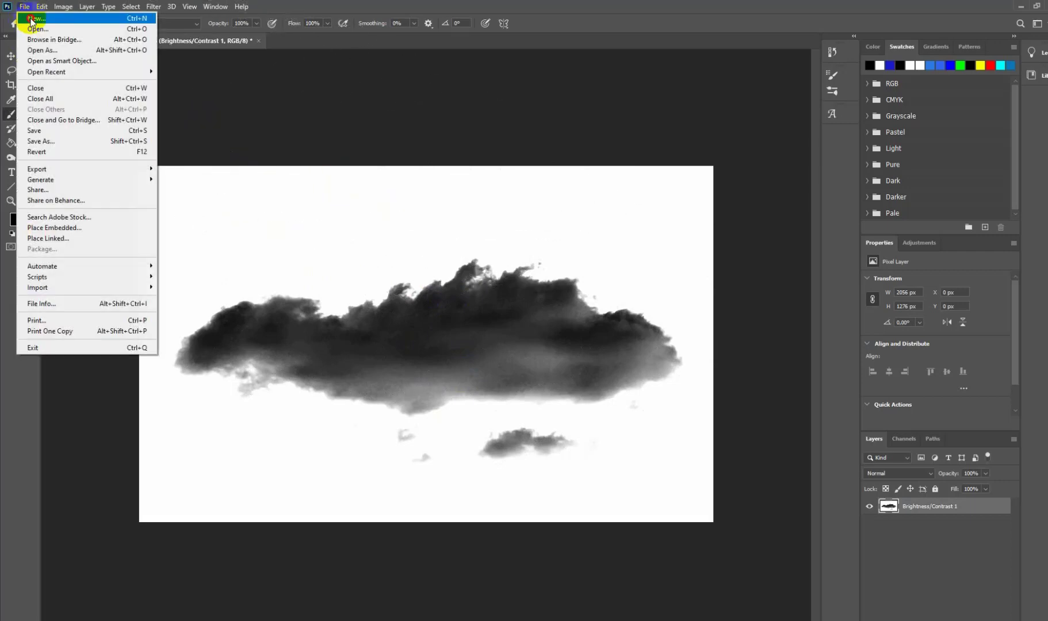
click(25, 6)
key(ctrl+n)
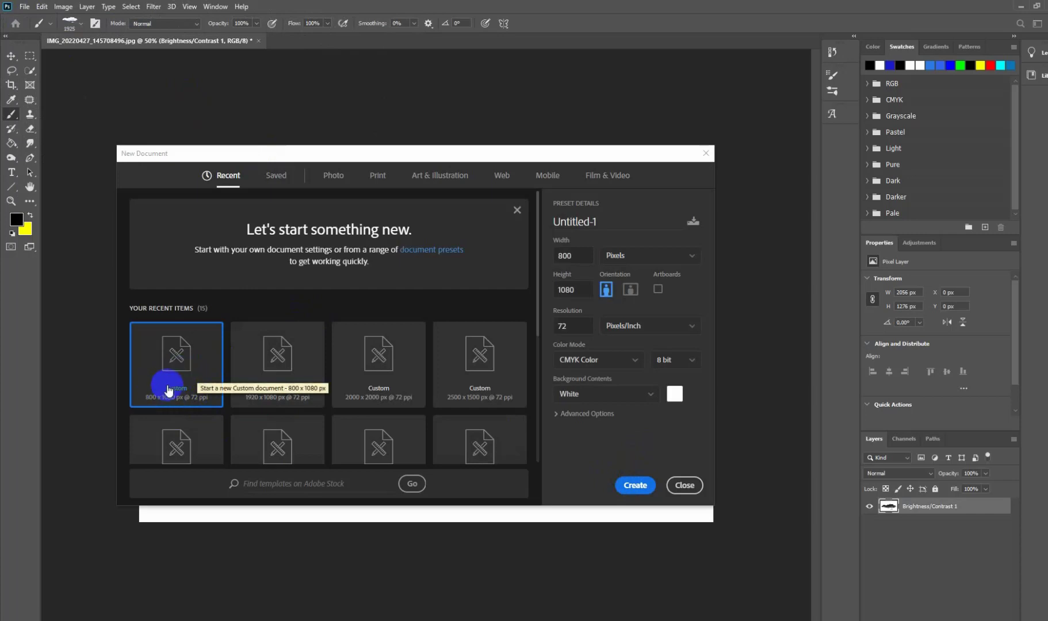
click(630, 486)
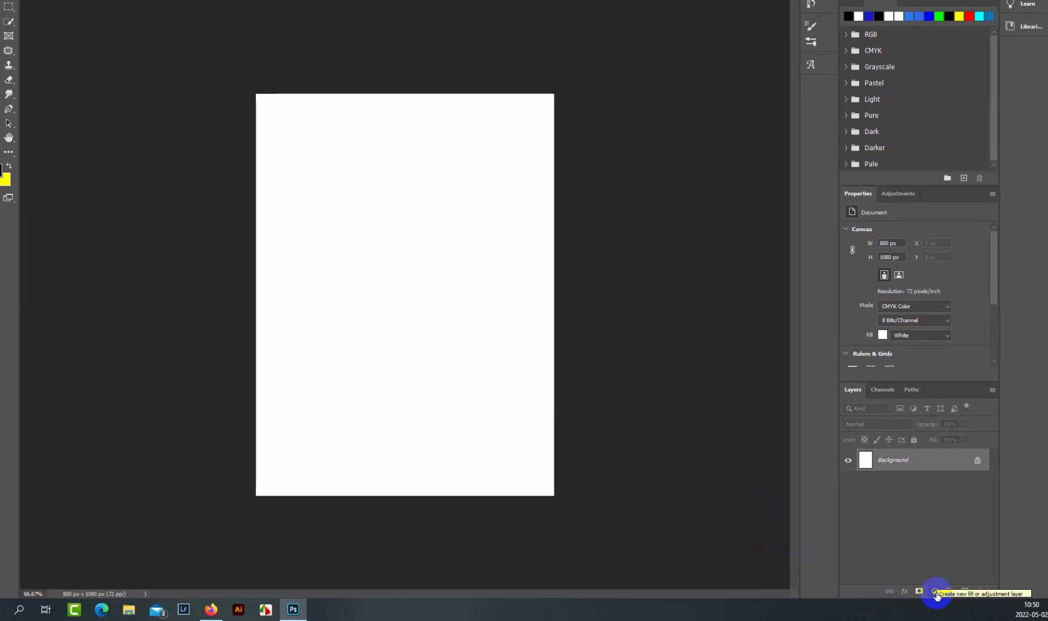
Step: Add a Solid Color fill layer in a strong sky blue above the white background
click(935, 593)
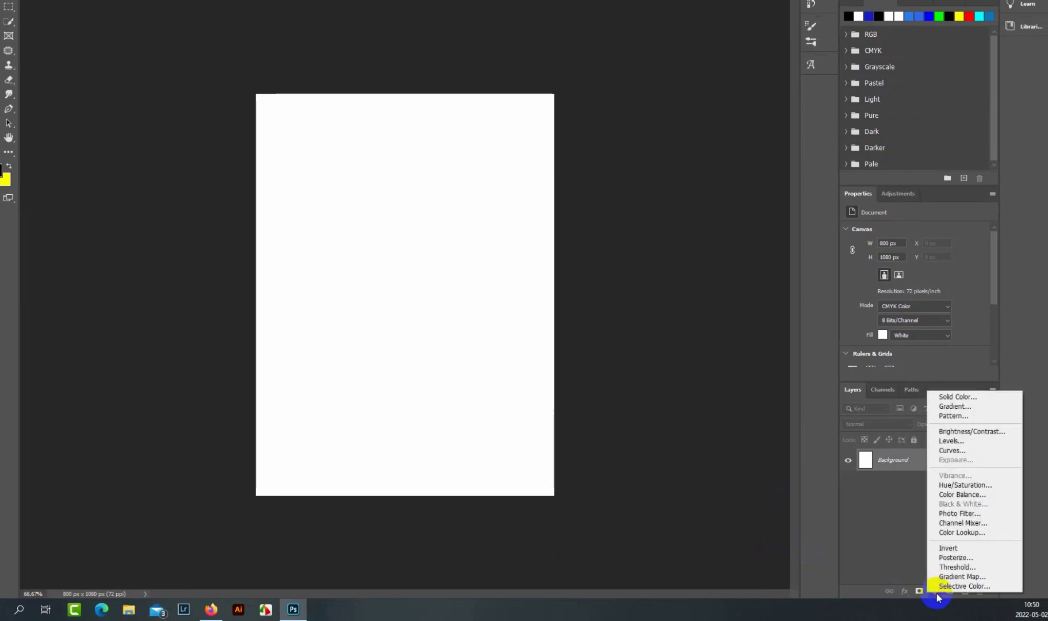
click(952, 399)
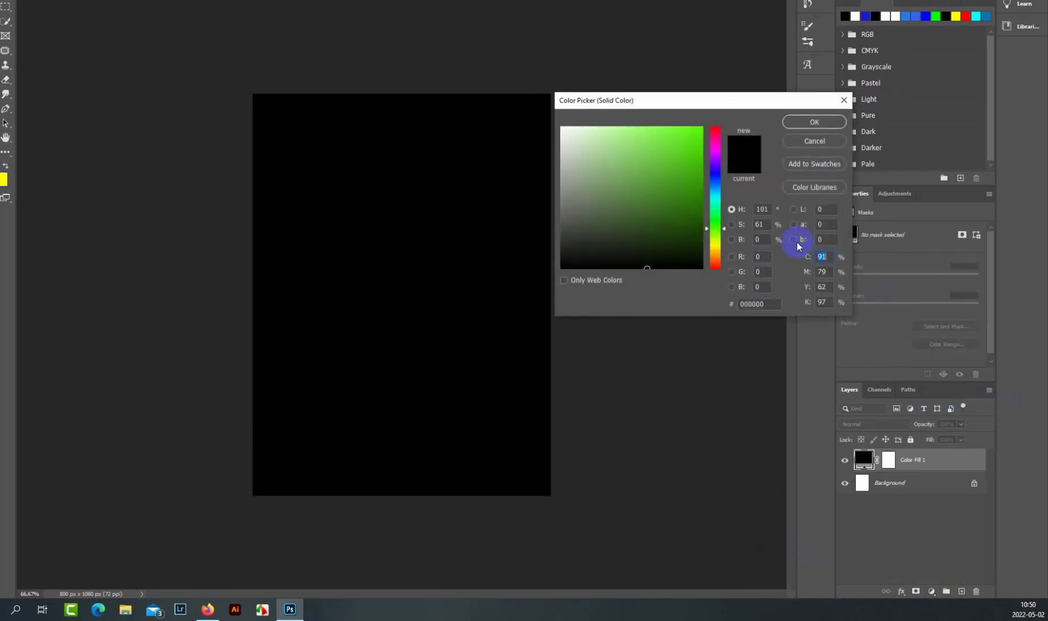
click(717, 181)
click(695, 157)
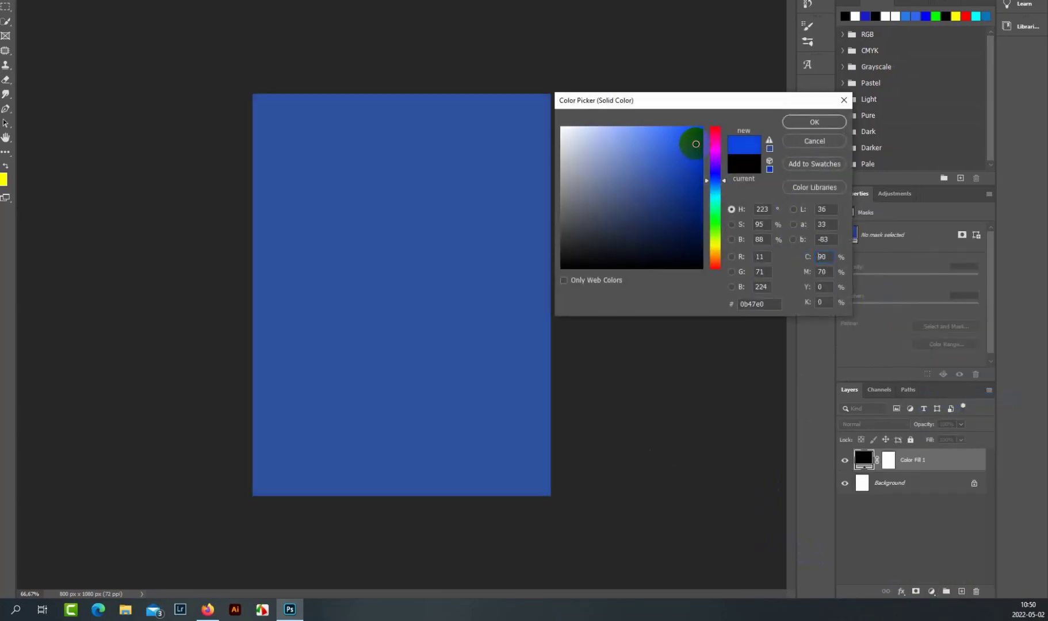
click(713, 184)
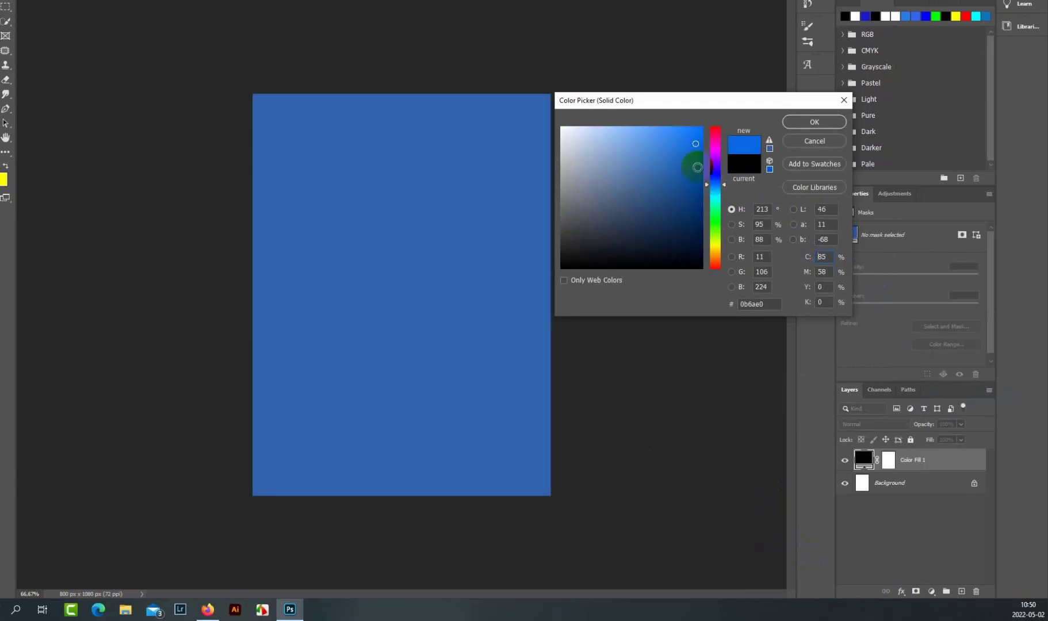
click(697, 166)
click(814, 121)
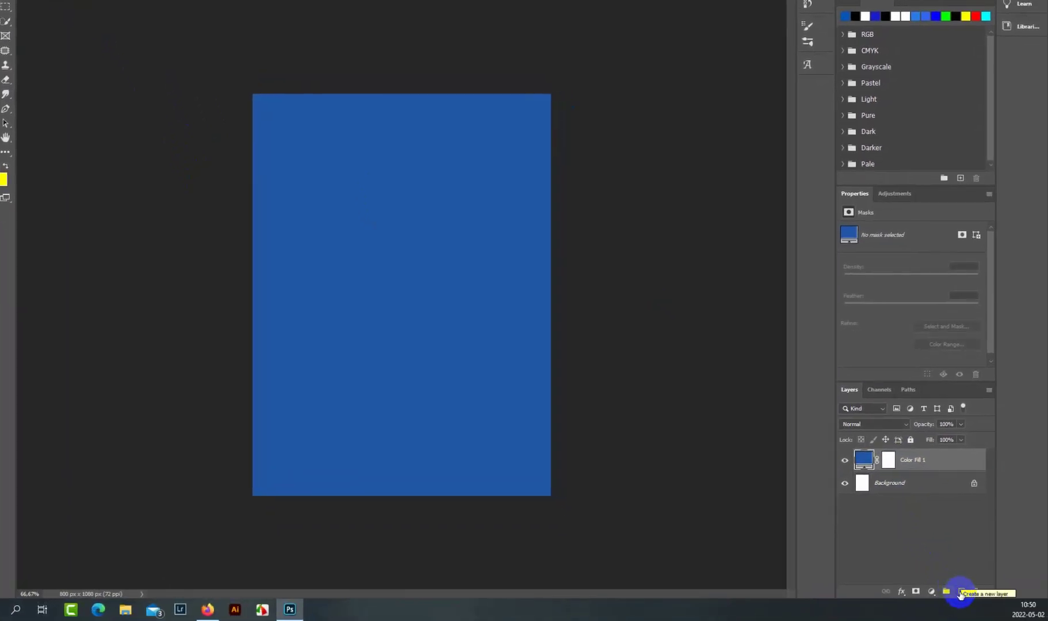
Step: Add an empty layer above the blue fill and choose the cloud brush 04 preset at 650 px
click(960, 592)
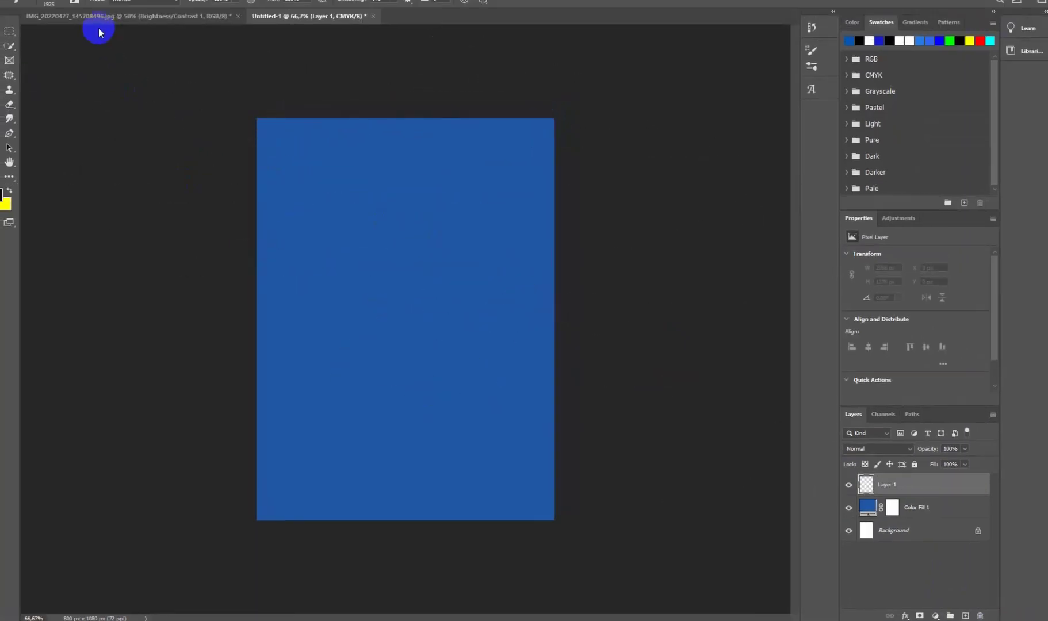
click(80, 25)
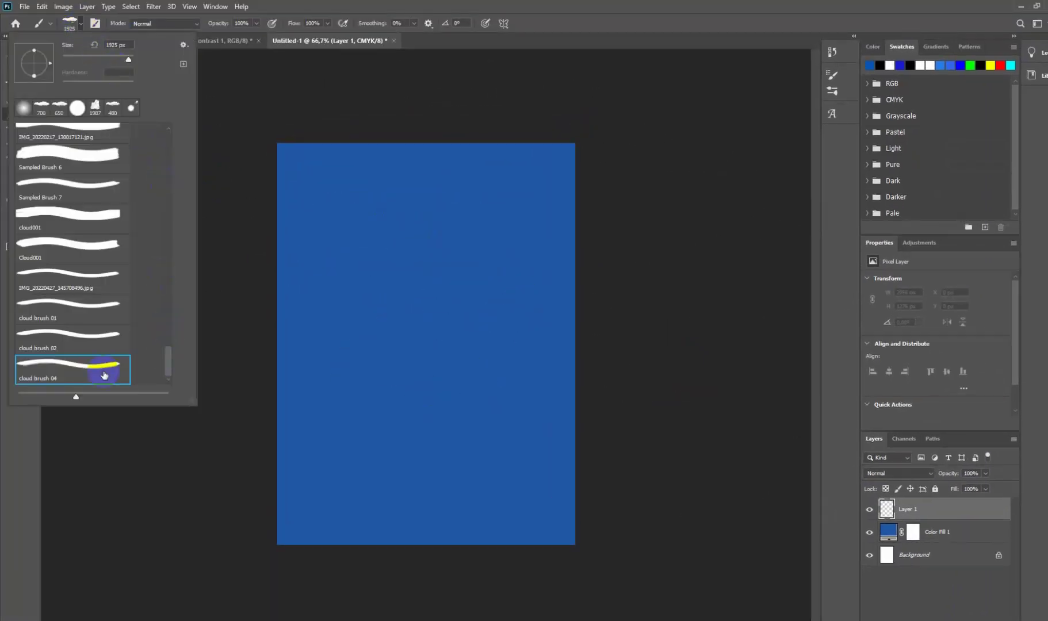
click(50, 349)
click(41, 379)
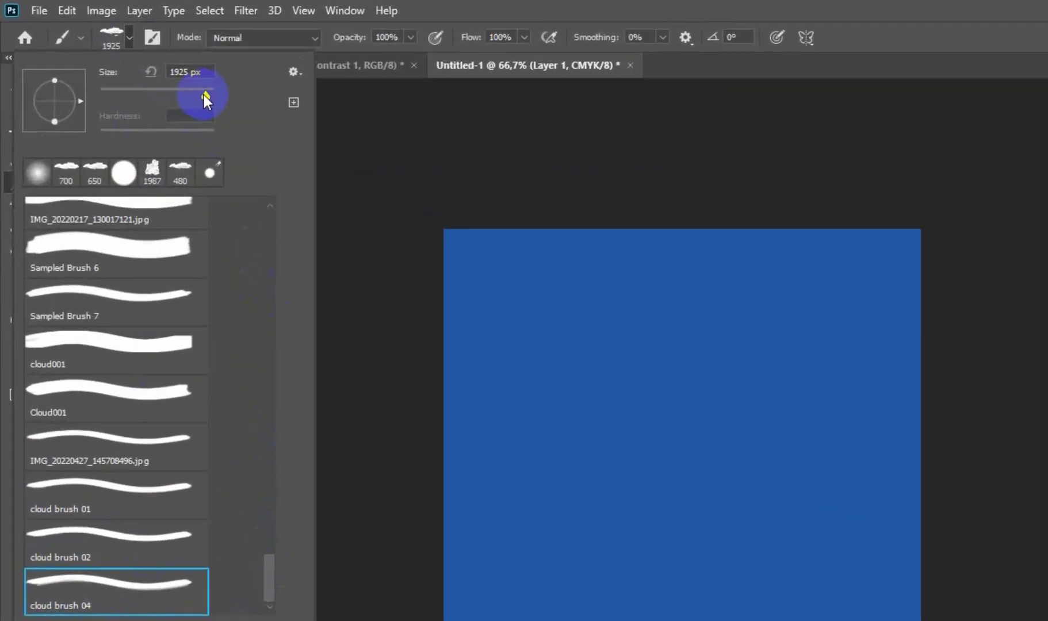
drag(219, 100, 209, 102)
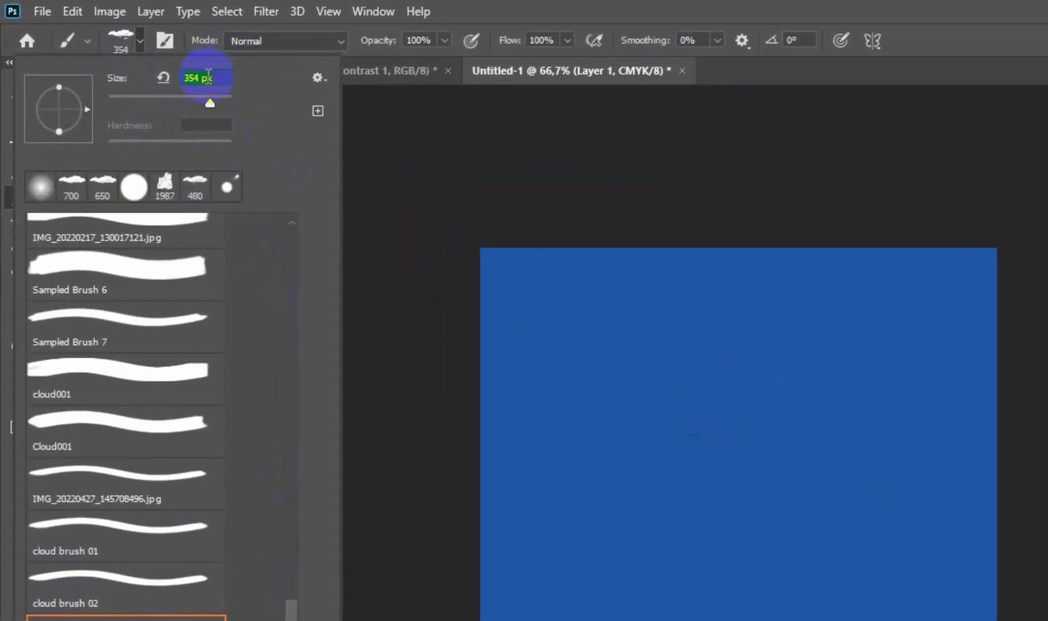
drag(204, 78, 175, 83)
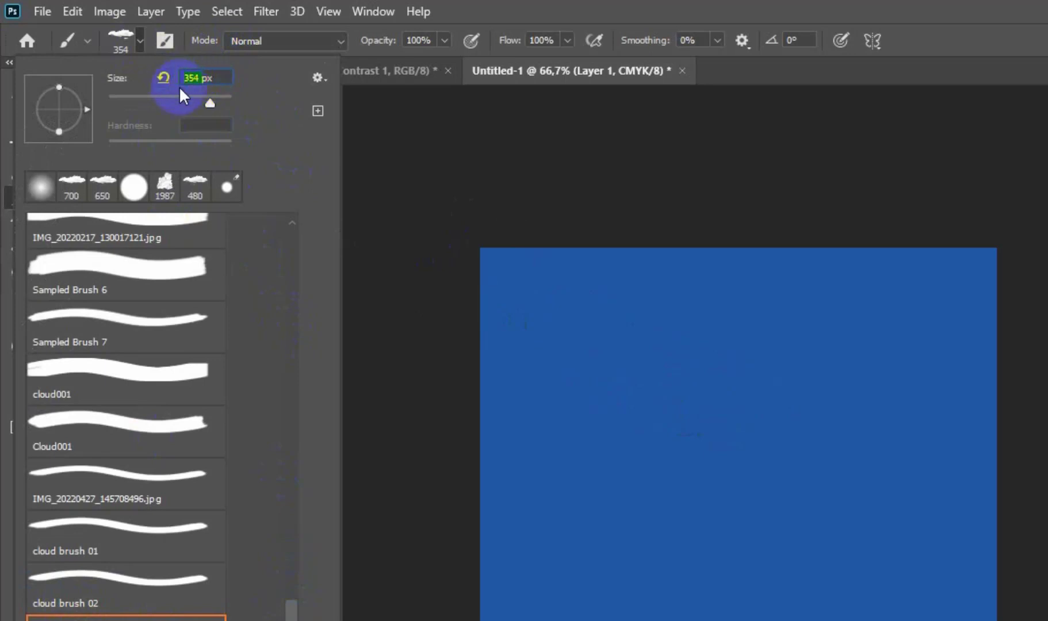
text(650)
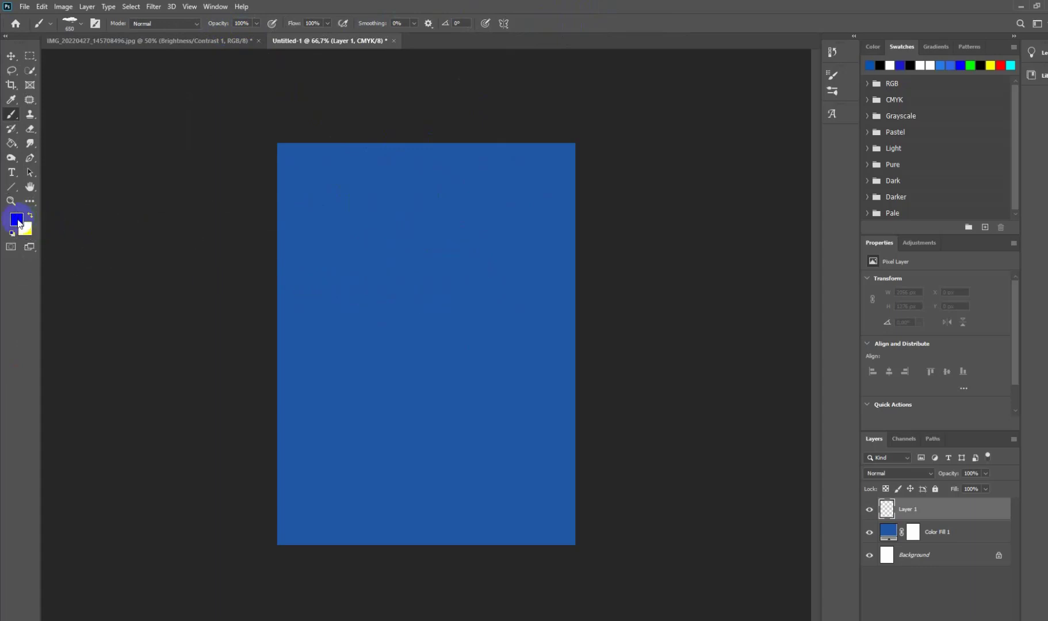
Step: Set the foreground colour to white (ffffff) and stamp one cloud in the upper part of the blue canvas
click(17, 219)
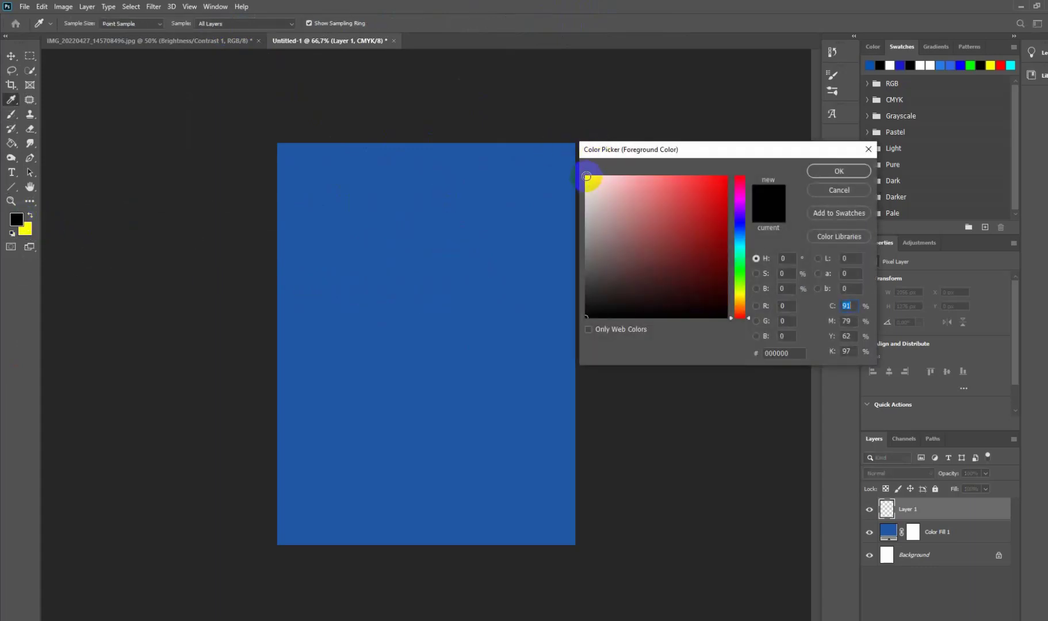
click(587, 177)
click(838, 171)
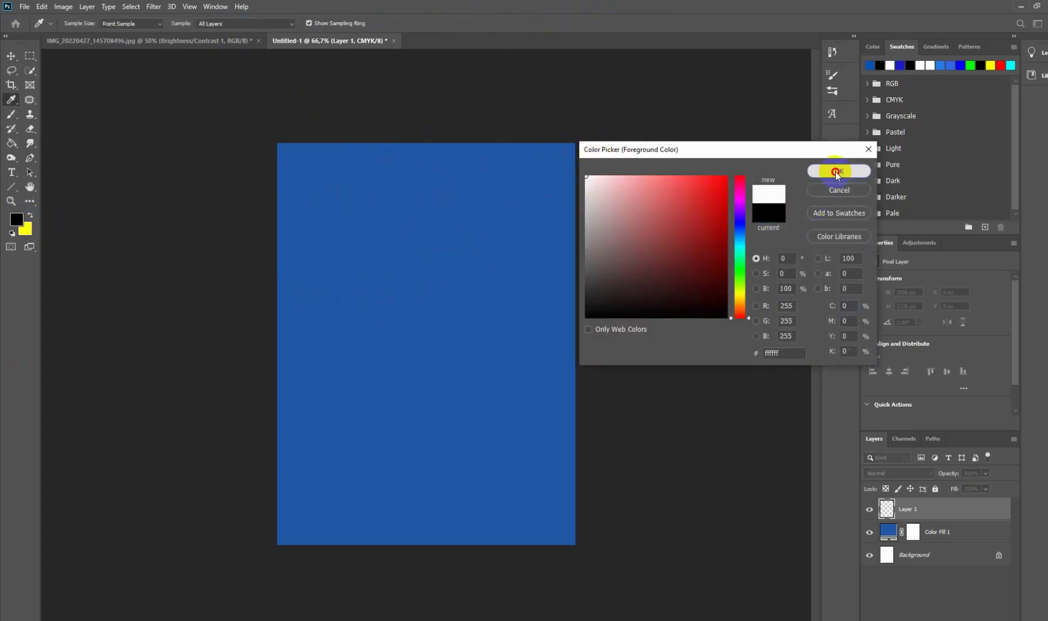
key(b)
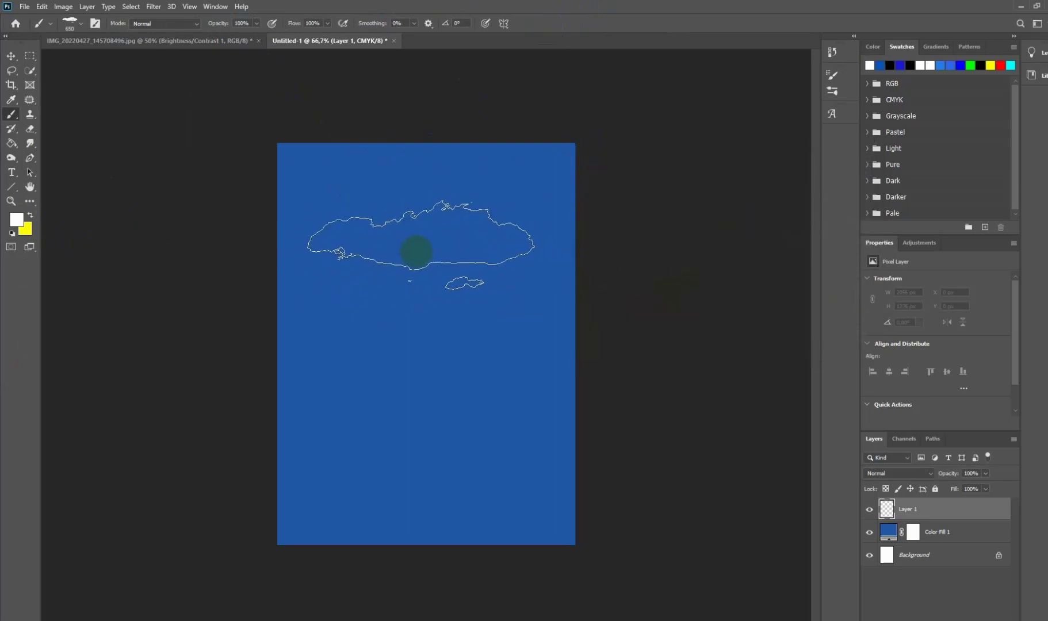
click(415, 251)
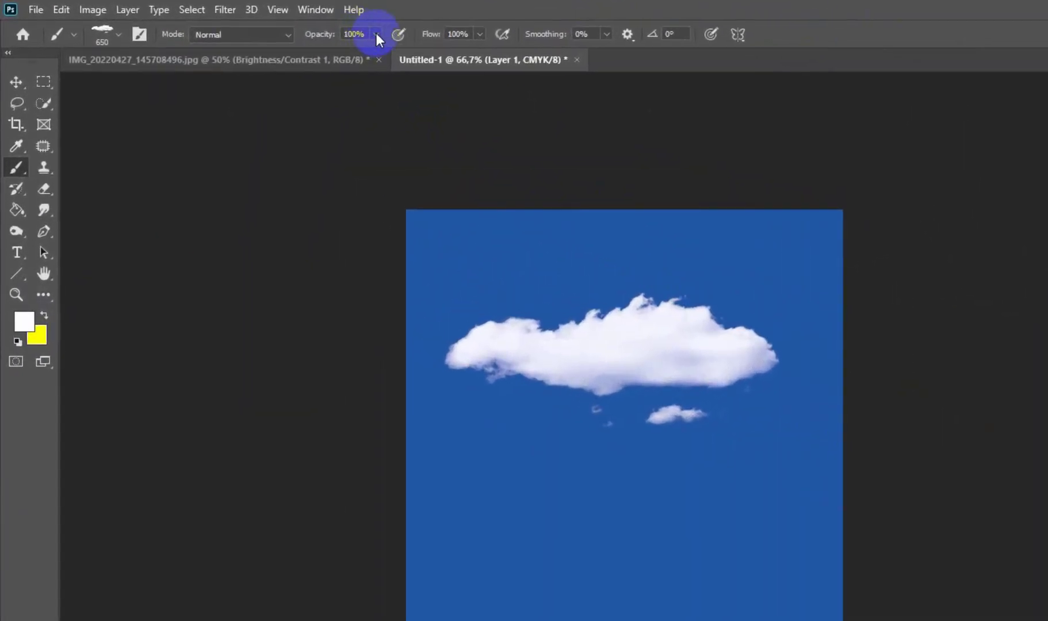
Step: Stamp a cloud at 67% brush opacity over the canvas's right edge and another at 29% over its left edge, lower down
click(256, 23)
mouse_move(375, 53)
mouse_down()
mouse_move(357, 56)
mouse_move(358, 117)
mouse_move(568, 522)
mouse_up()
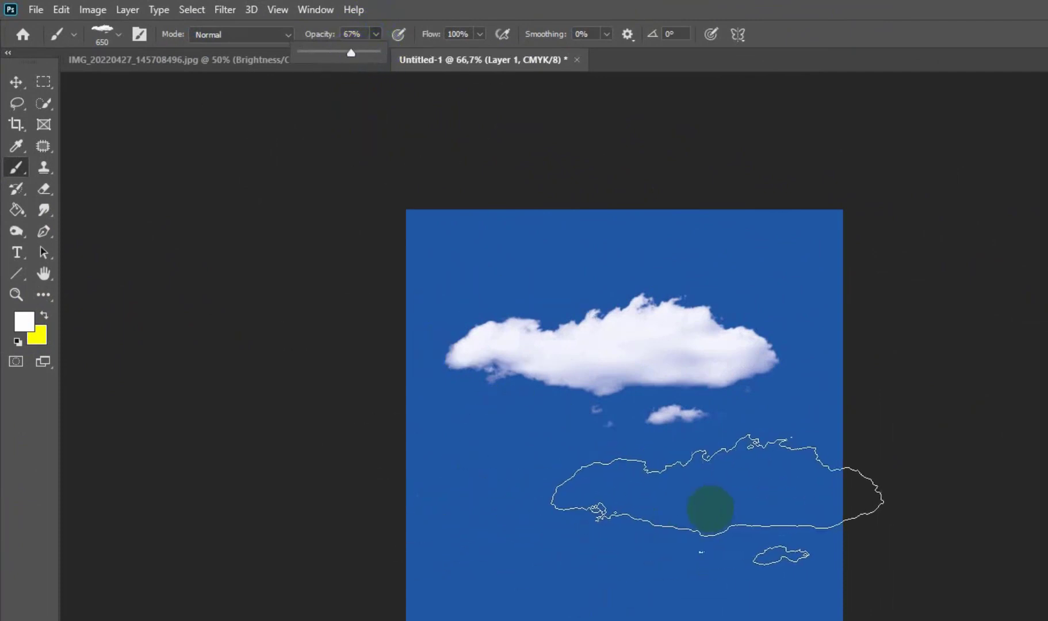
click(746, 511)
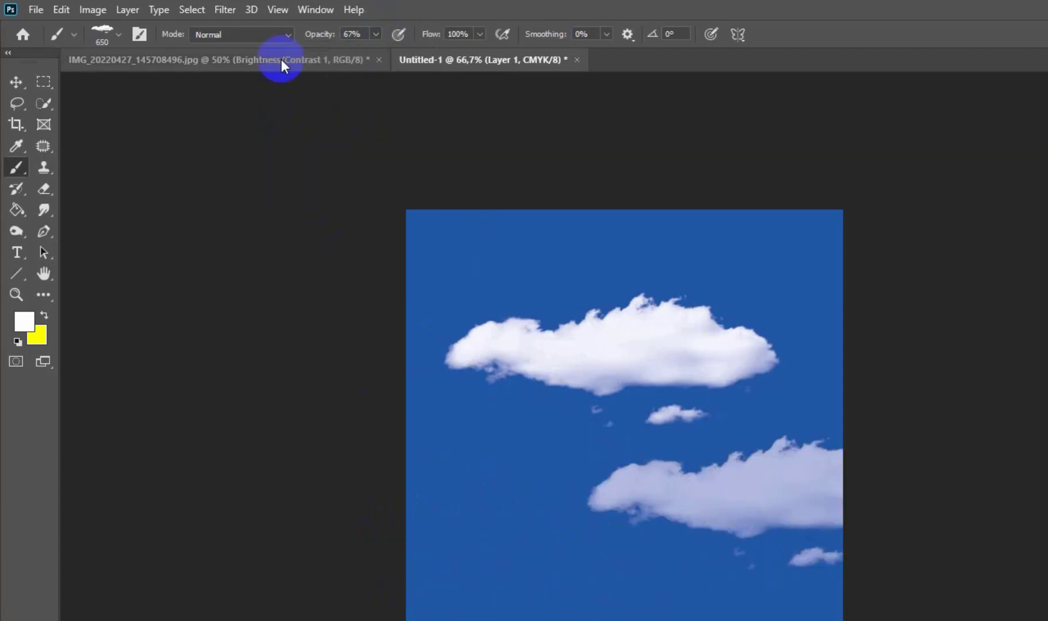
click(376, 36)
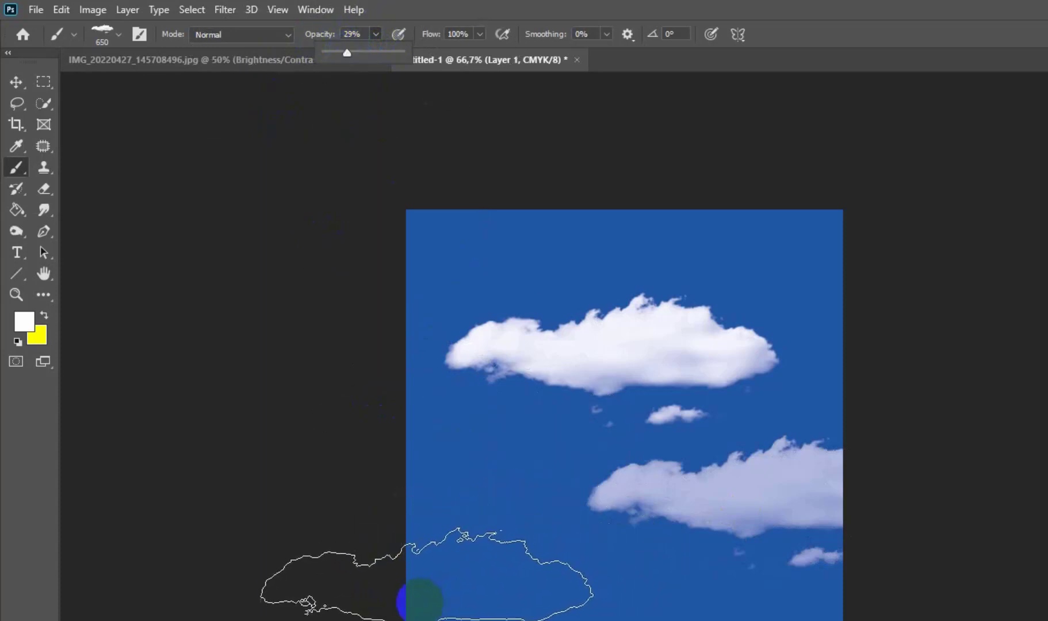
click(420, 601)
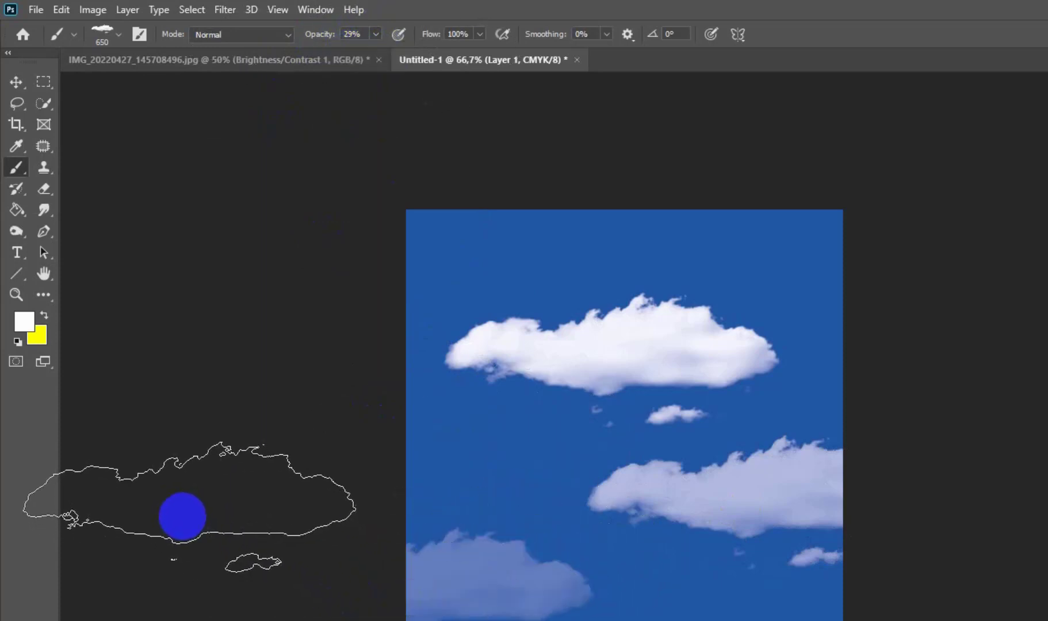